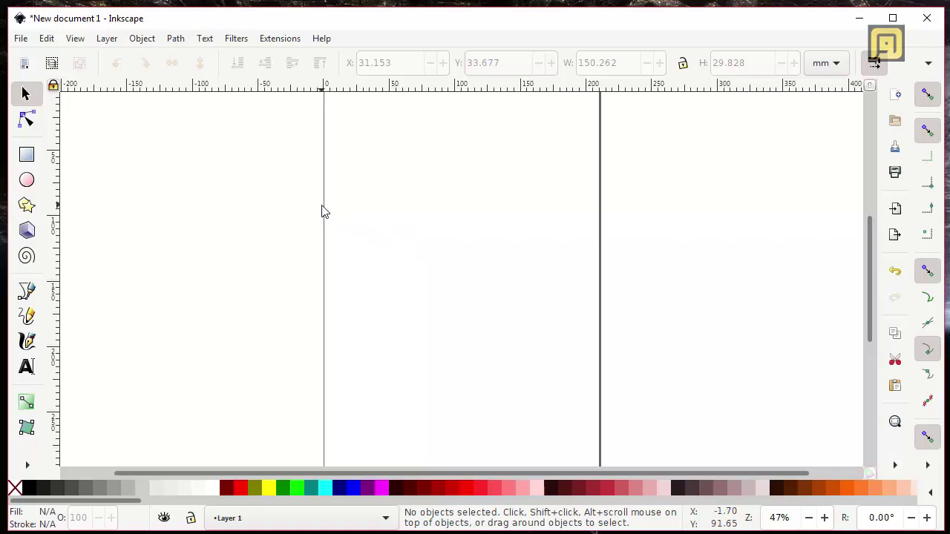
Step: Examine the options of the node, shape, pen, pencil, calligraphy and text tools, and the list of additional commands
key(5)
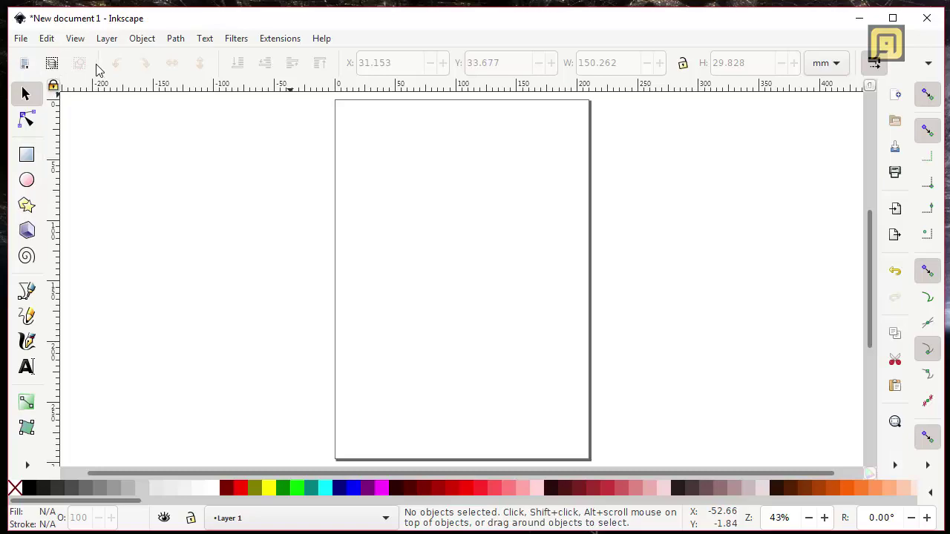
click(26, 119)
click(26, 154)
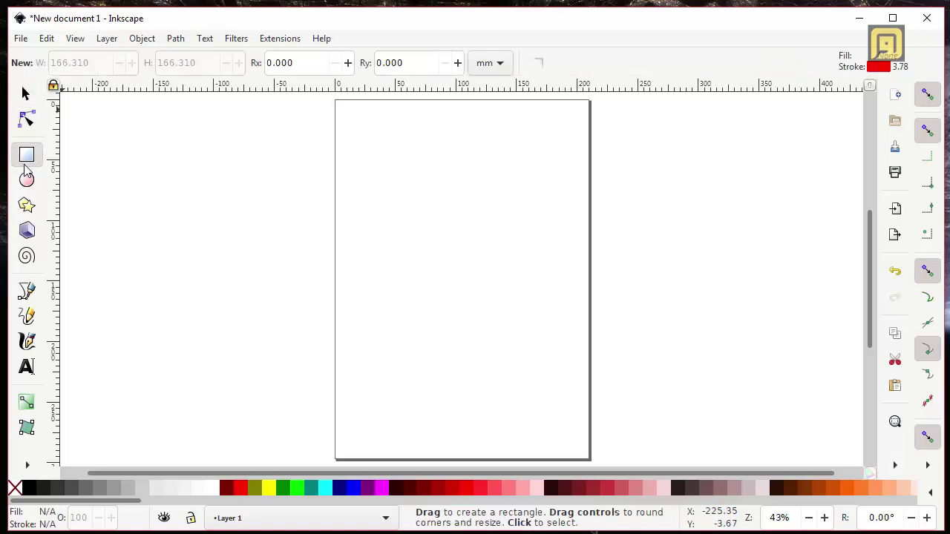
click(25, 184)
click(26, 206)
click(27, 231)
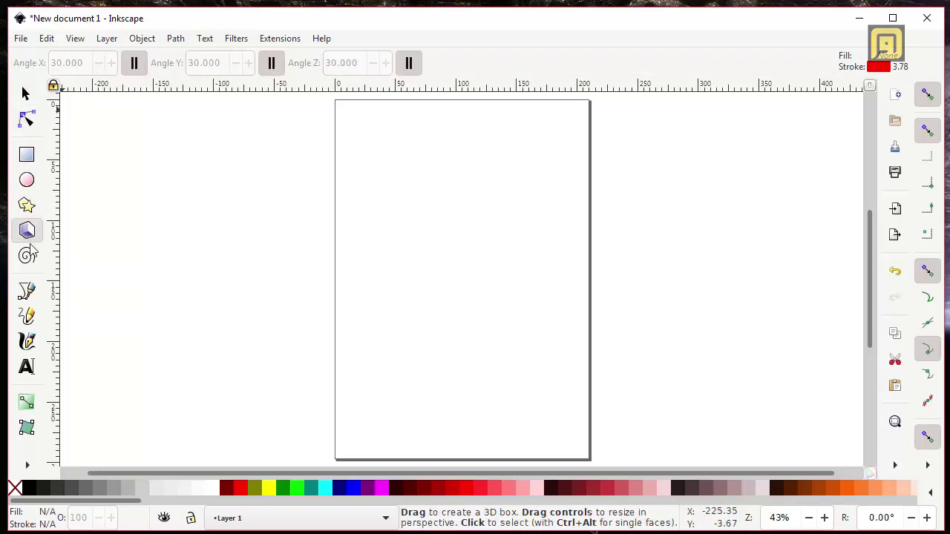
click(27, 257)
click(27, 291)
click(27, 316)
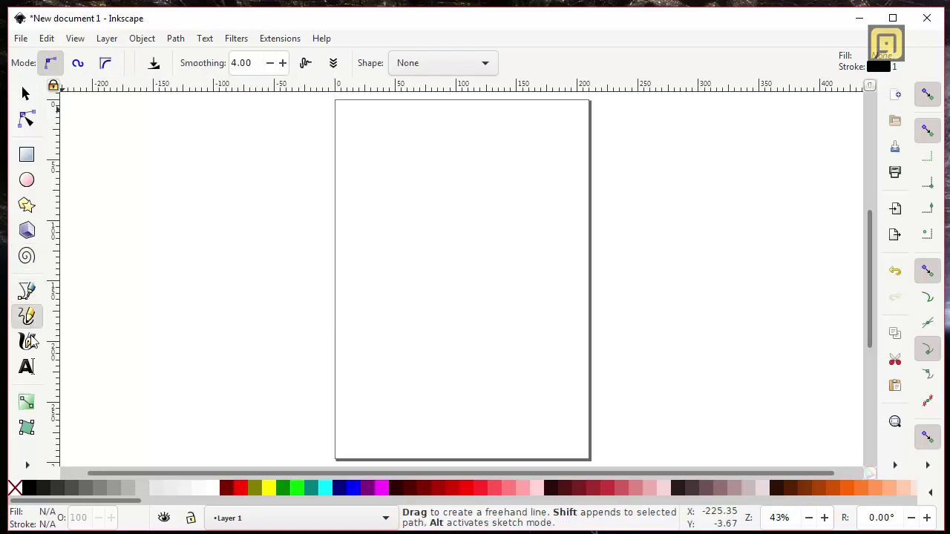
click(27, 341)
click(26, 366)
click(25, 92)
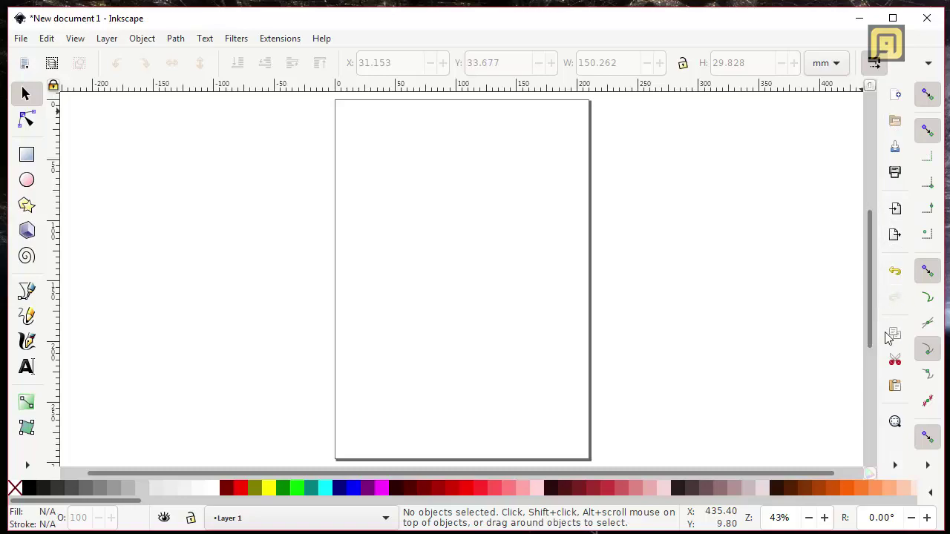
click(895, 466)
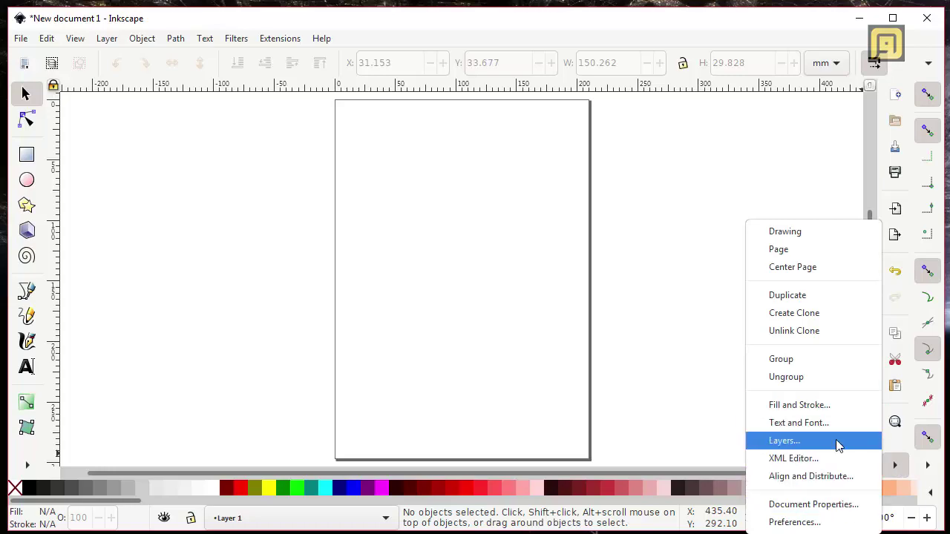
click(644, 265)
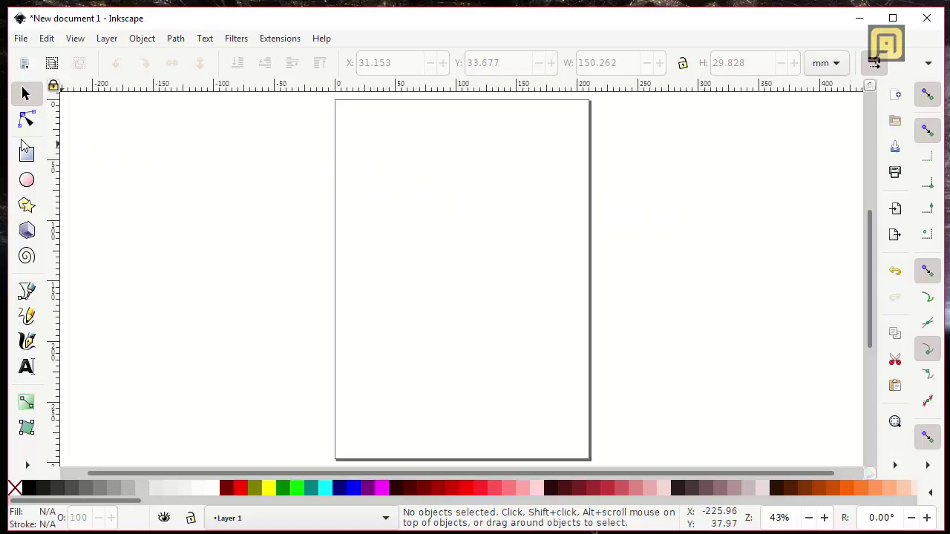
Step: Draw a square about 90 × 90 mm beside the page and move it onto the upper part of the page
key(r)
drag(169, 137, 277, 244)
click(24, 94)
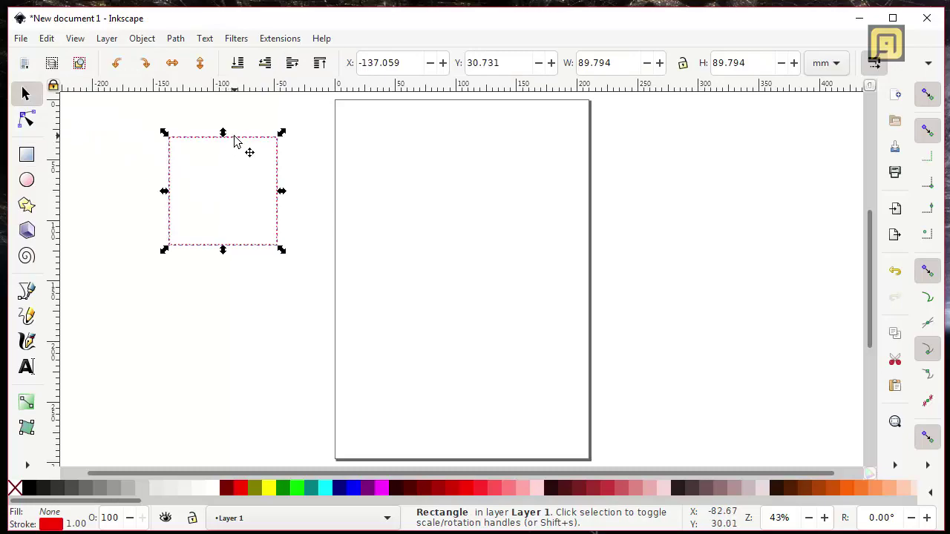
drag(247, 143, 439, 137)
Step: Draw a circle about 89 mm in diameter on the empty canvas to the left of the page
click(180, 176)
key(e)
drag(178, 142, 311, 250)
key(s)
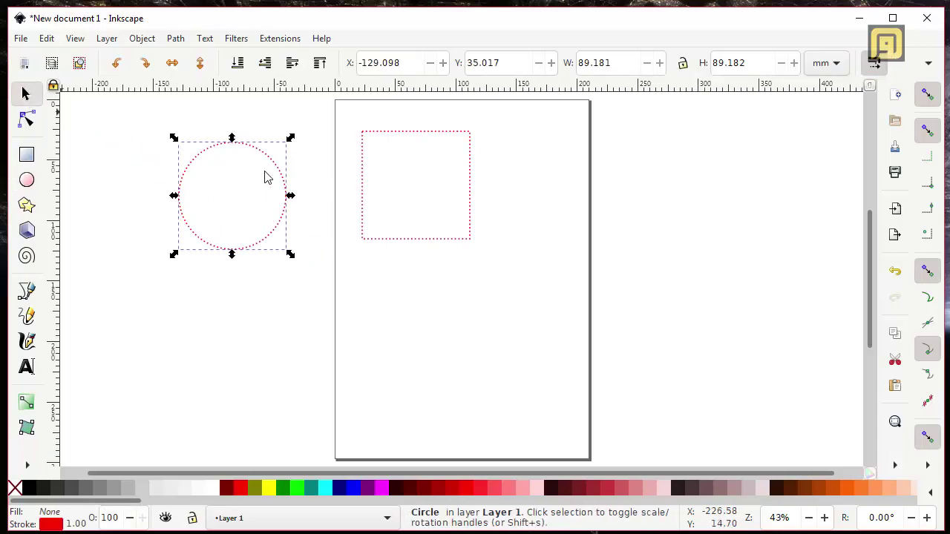
Step: Move the square across the page's left border until it touches the circle, and deselect it
click(412, 134)
drag(414, 129, 292, 155)
click(381, 441)
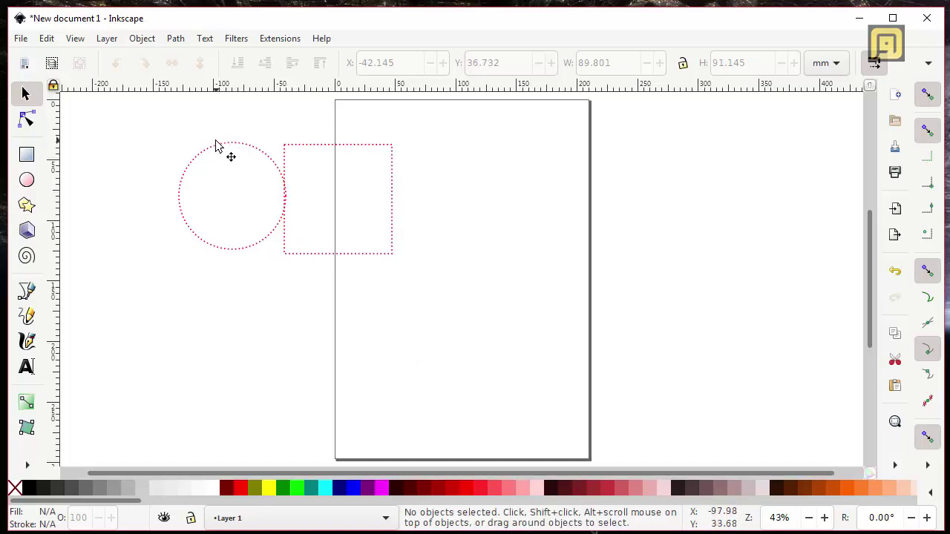
Step: Show the Swatches dialog, widen it to view its color palette, and close it
click(145, 41)
mouse_move(109, 46)
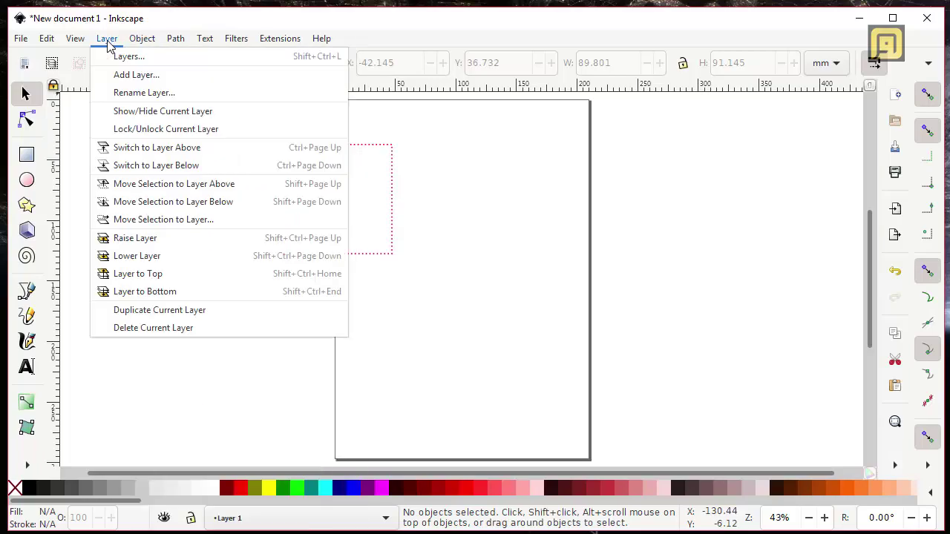
mouse_move(78, 42)
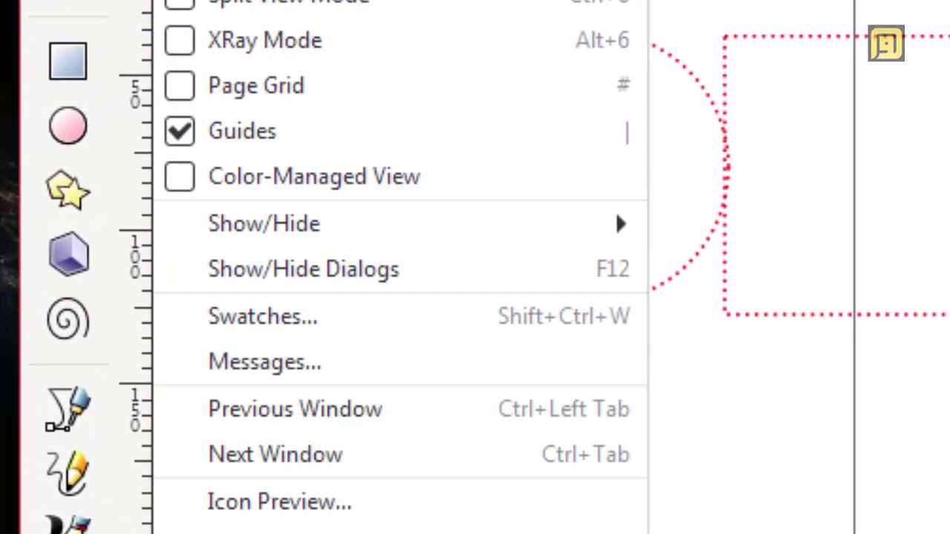
click(364, 333)
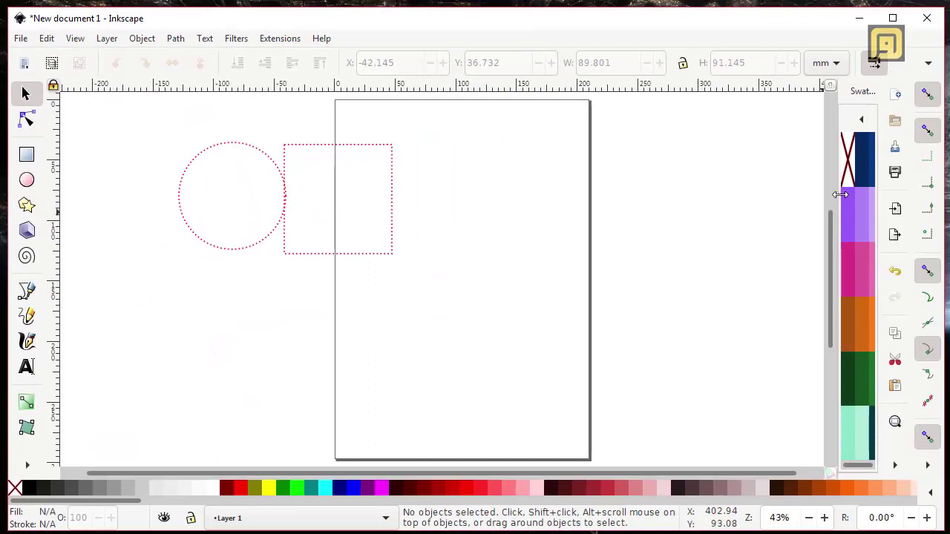
drag(839, 194, 684, 214)
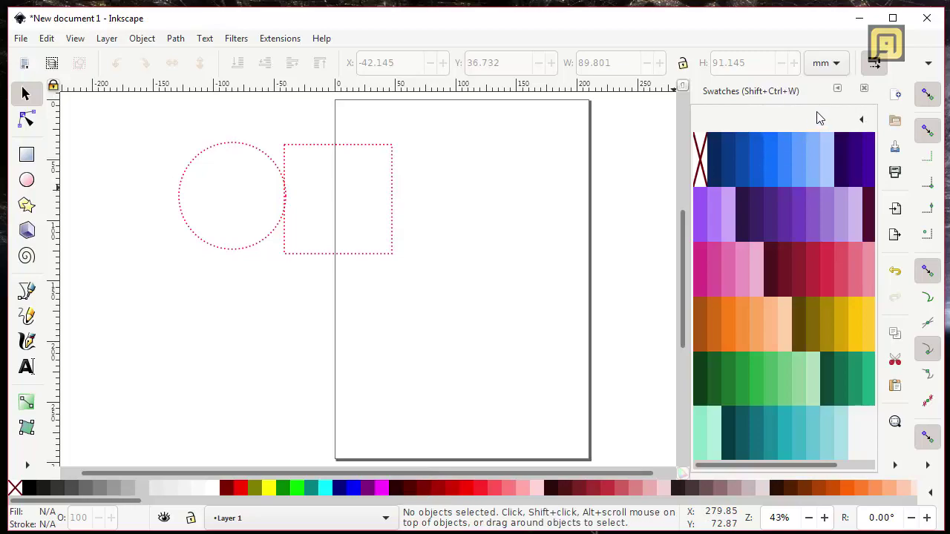
click(864, 89)
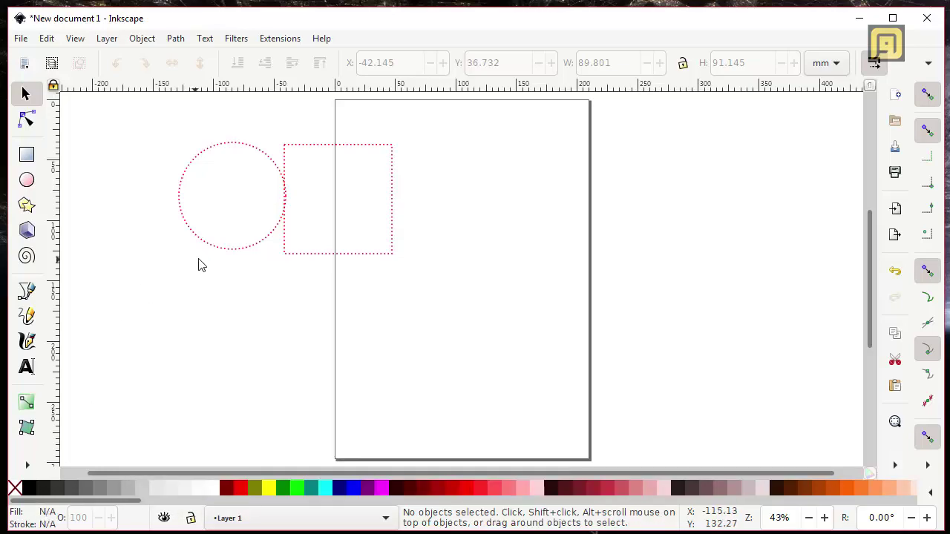
Step: Select the circle and the square in turn, rotate the canvas view to 17°, and reset the rotation to 0°
click(216, 249)
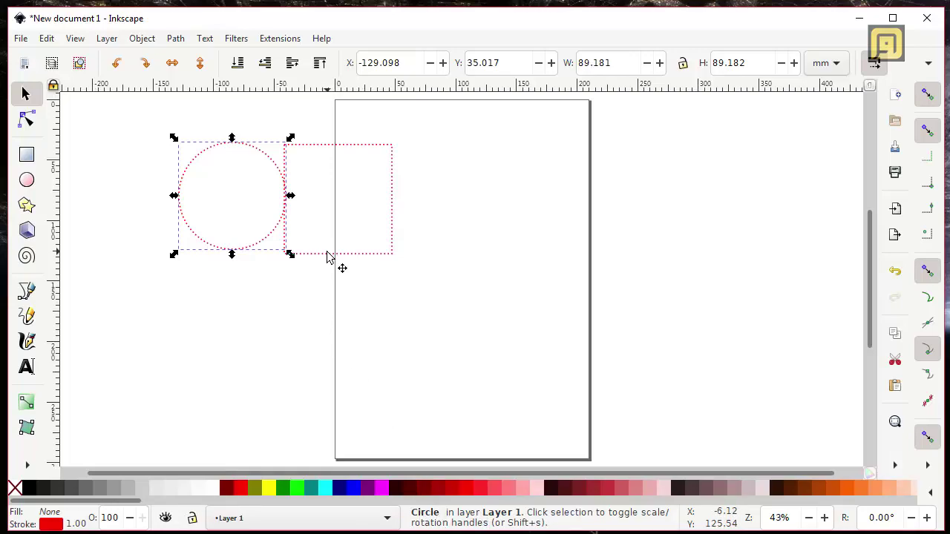
click(375, 253)
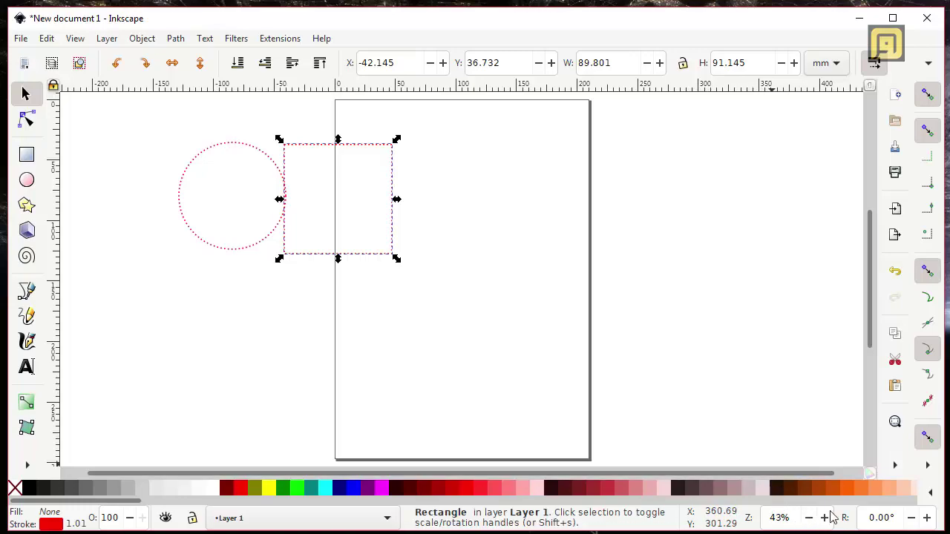
click(926, 518)
click(926, 518)
click(926, 518)
click(926, 518)
click(926, 518)
click(926, 518)
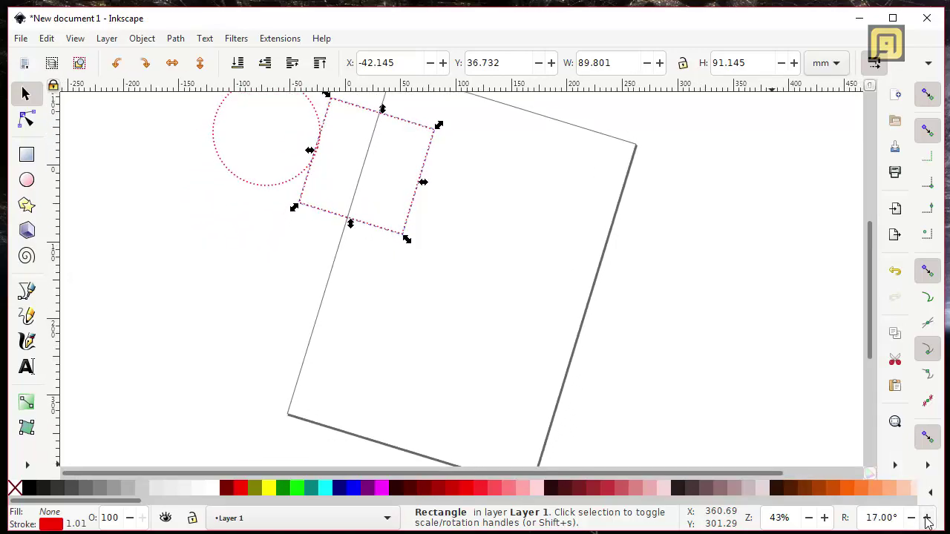
click(897, 518)
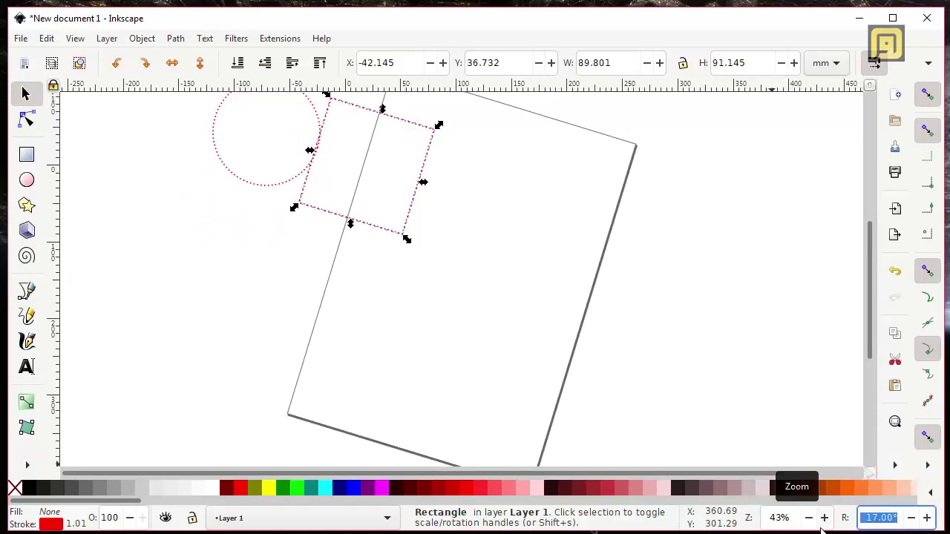
text(0)
key(Return)
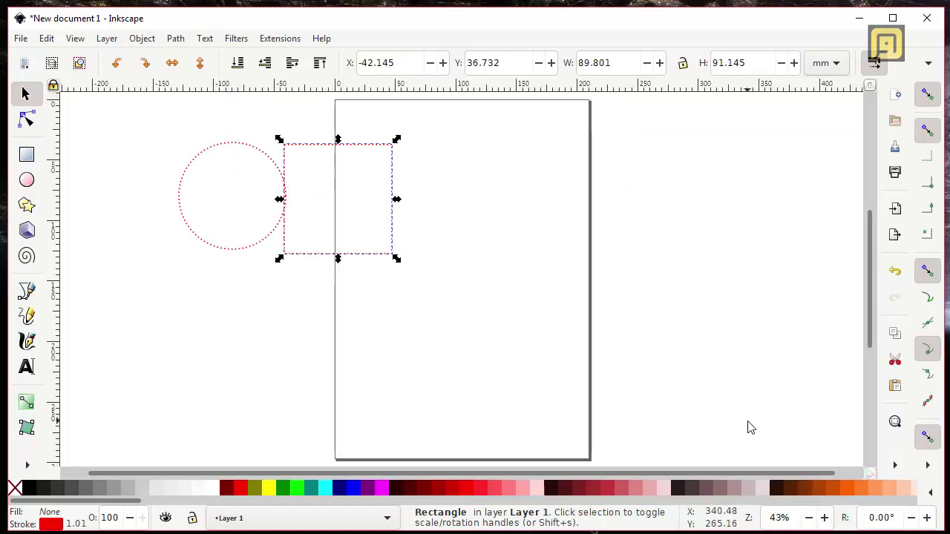
Step: Rotate the canvas view to 90°, reset it to 0°, and deselect the square
click(882, 518)
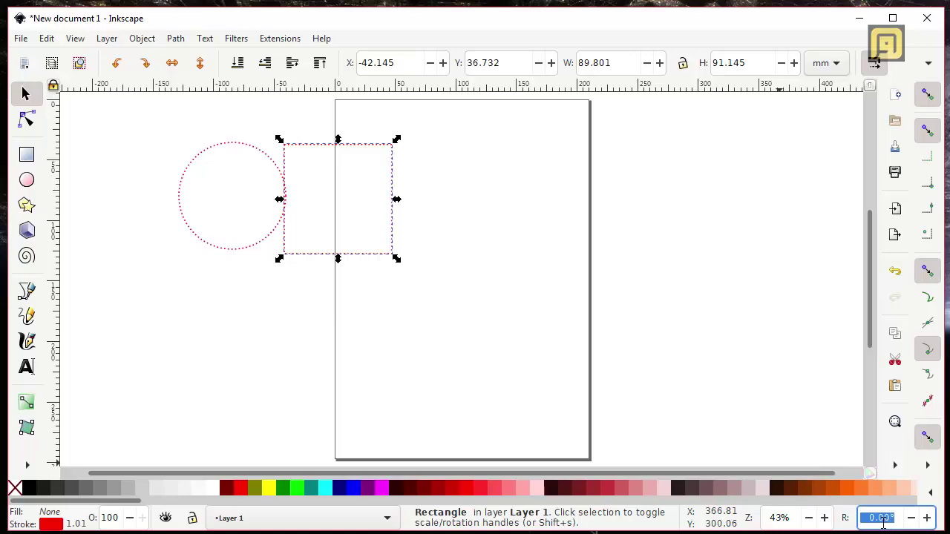
text(90)
key(Return)
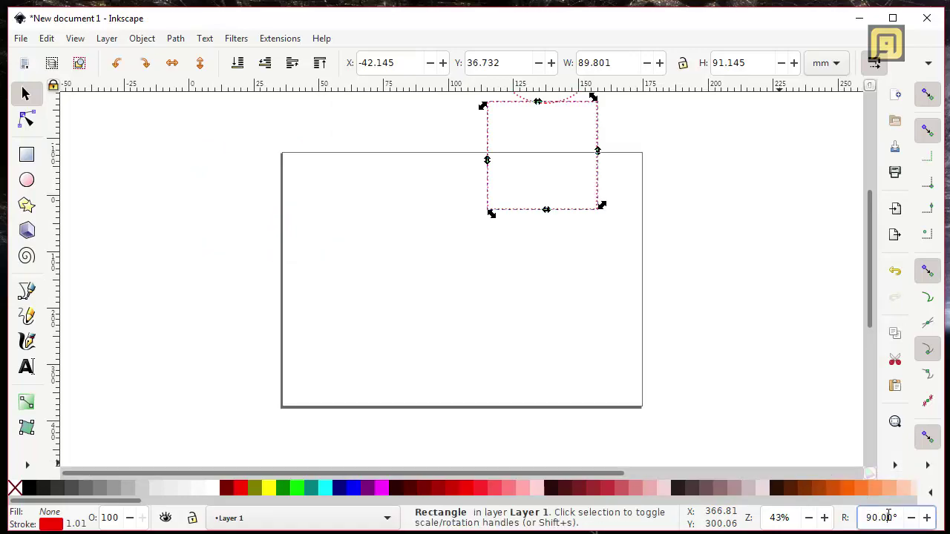
click(883, 517)
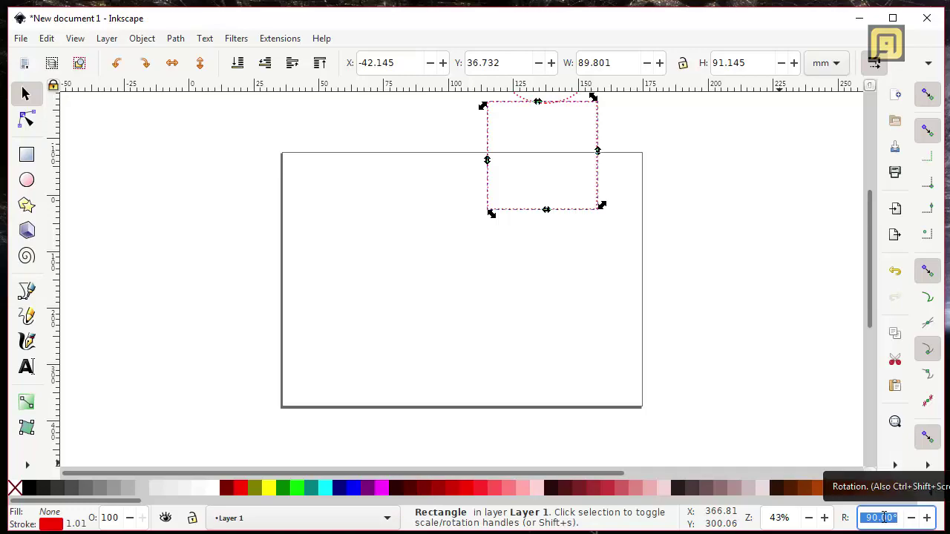
text(0)
key(Return)
click(728, 321)
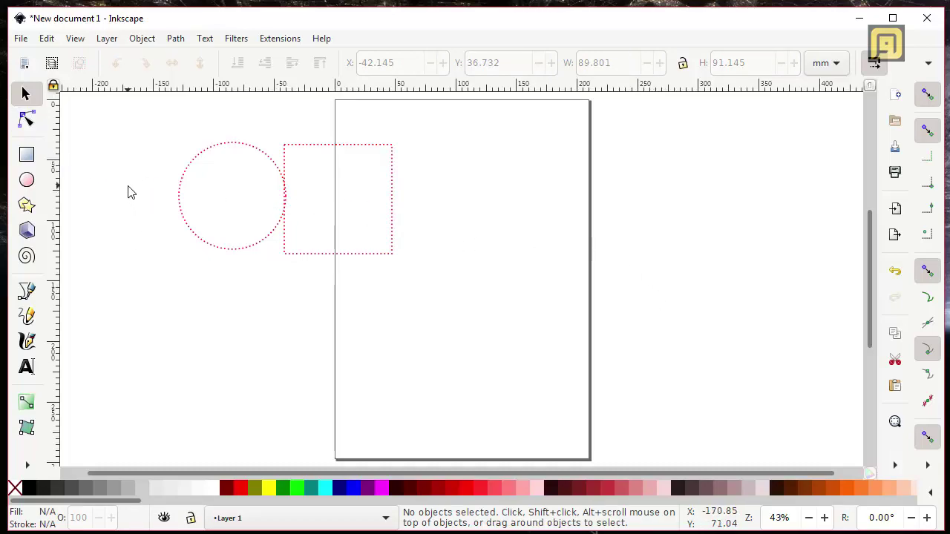
Step: Open the global Inkscape preferences
click(74, 39)
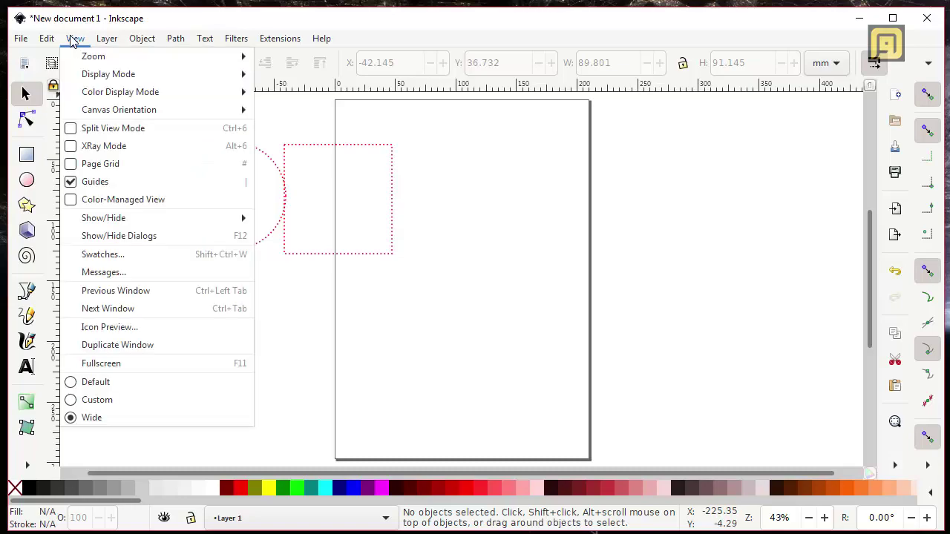
mouse_move(47, 41)
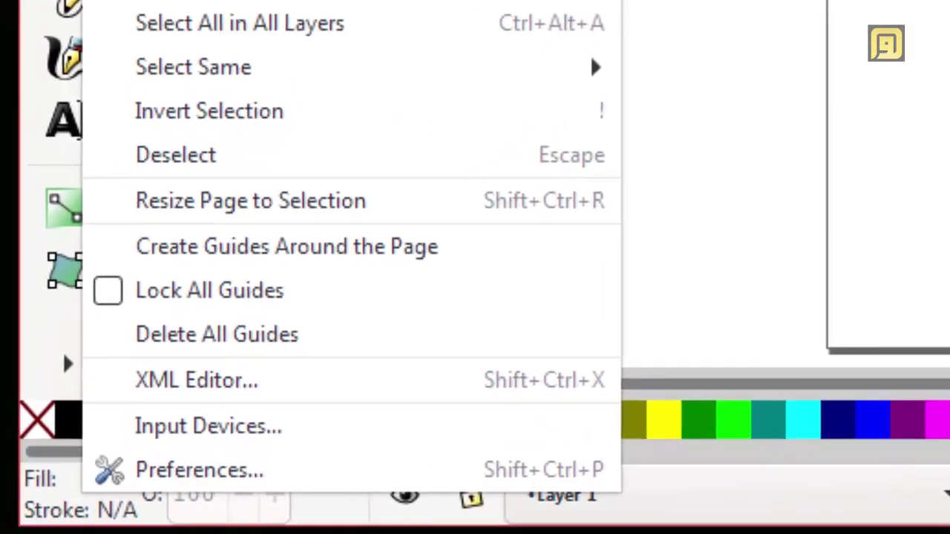
click(48, 40)
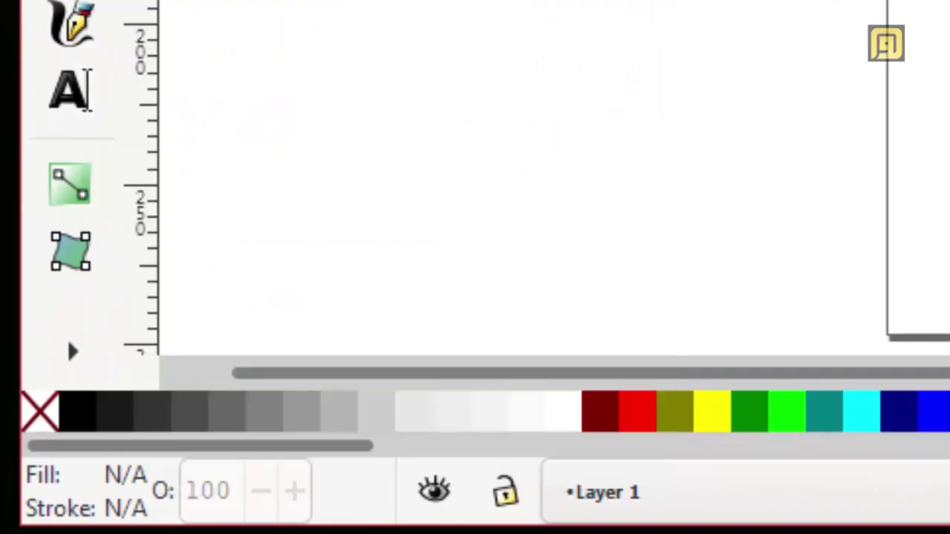
key(alt+e)
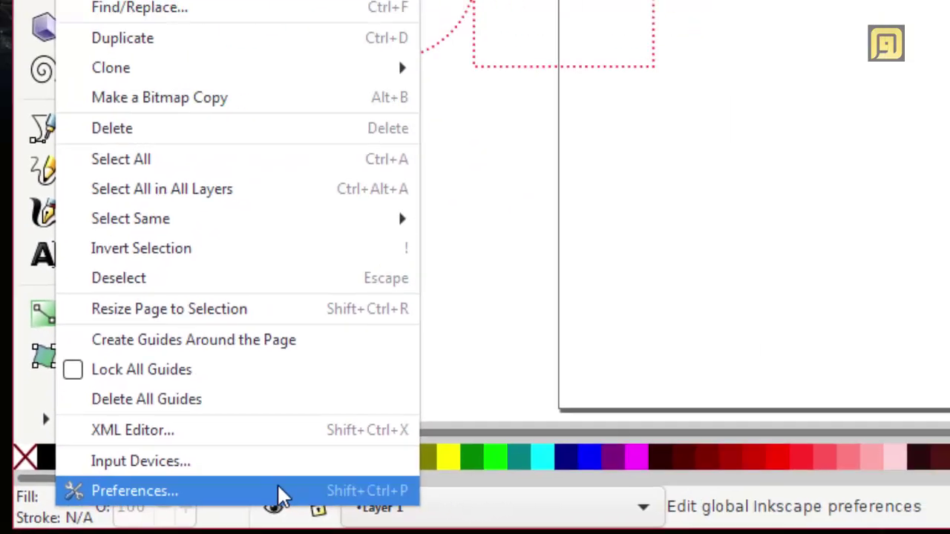
click(281, 496)
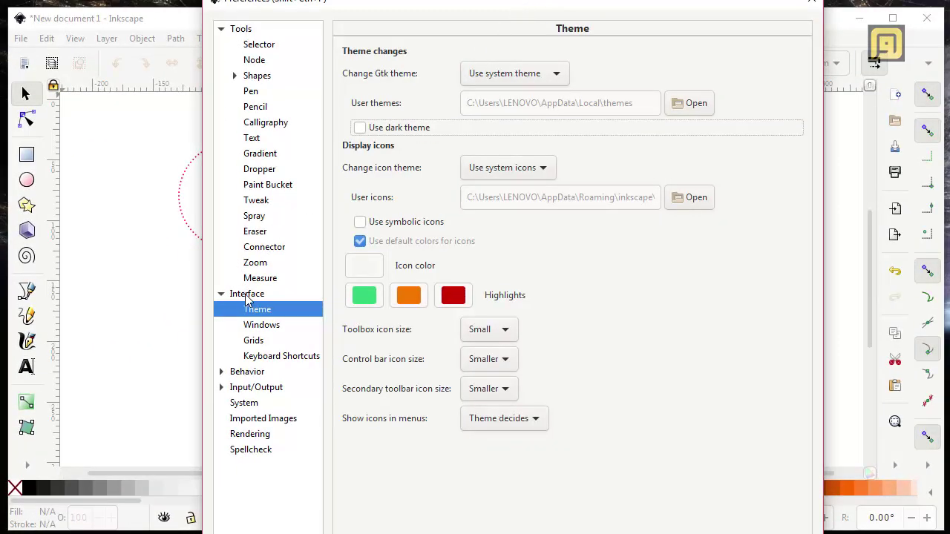
Step: Show the general Interface preferences and examine the available languages, leaving the language at System default
click(247, 295)
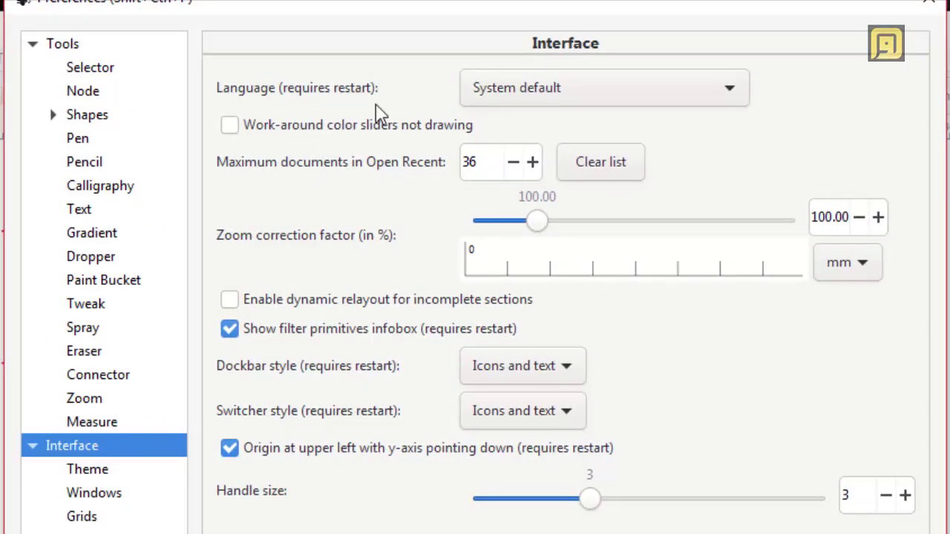
click(483, 97)
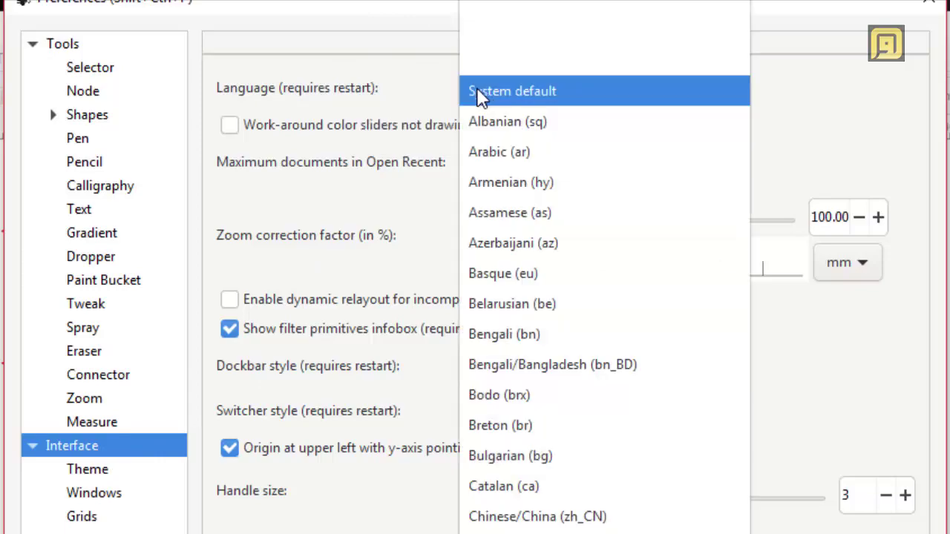
click(425, 98)
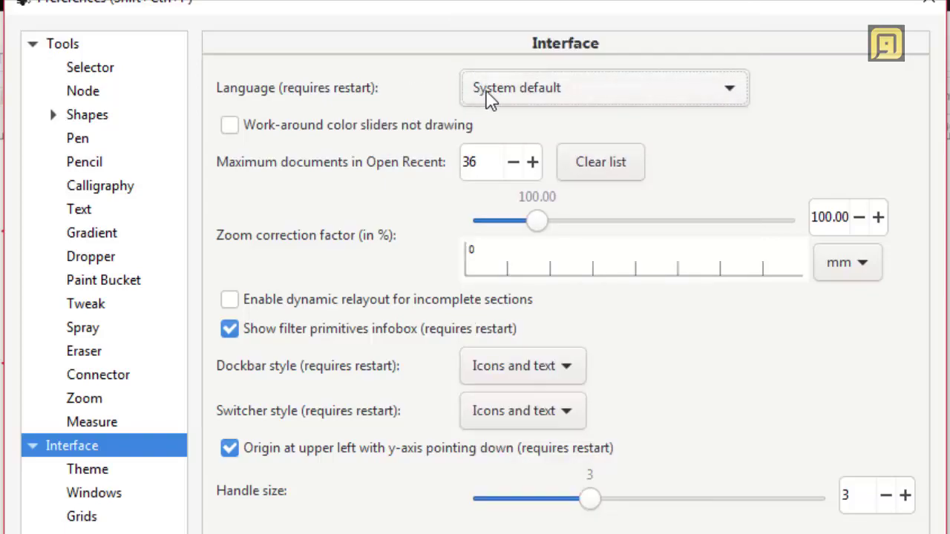
click(511, 85)
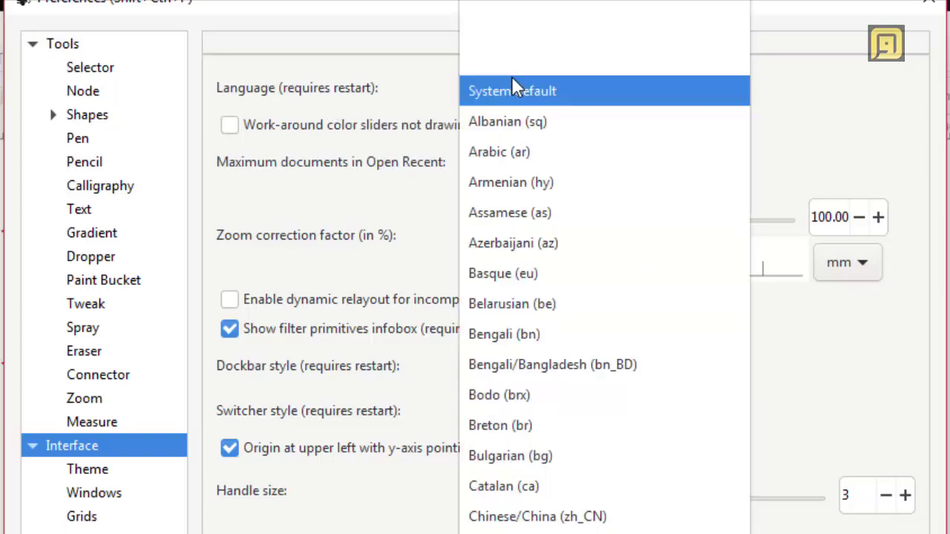
click(414, 99)
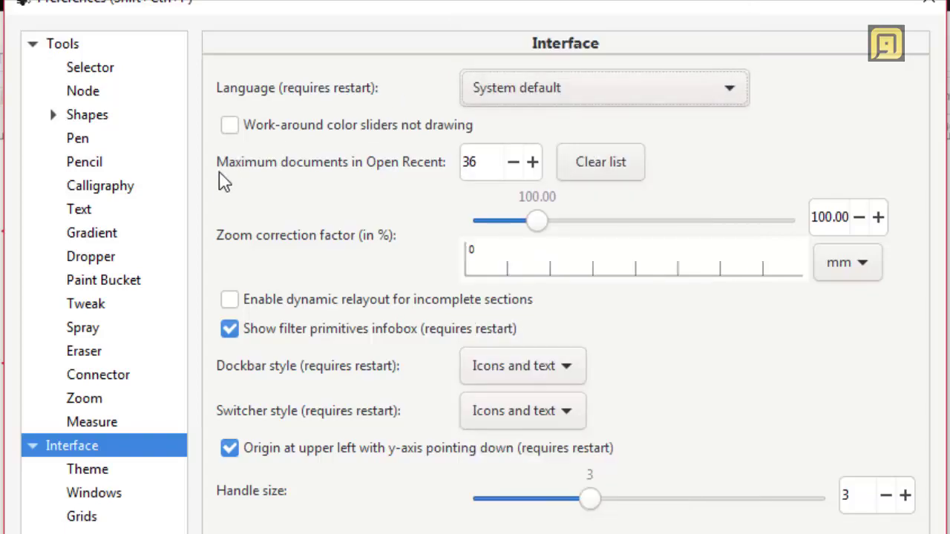
Step: Show the Theme page of the Interface preferences and look over its theme and icon settings
click(86, 472)
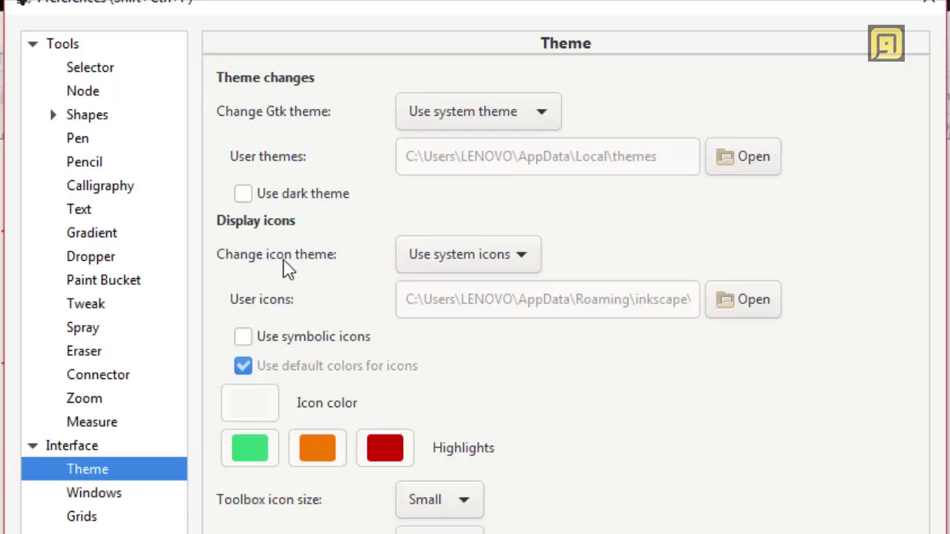
scroll(415, 499, down, 5)
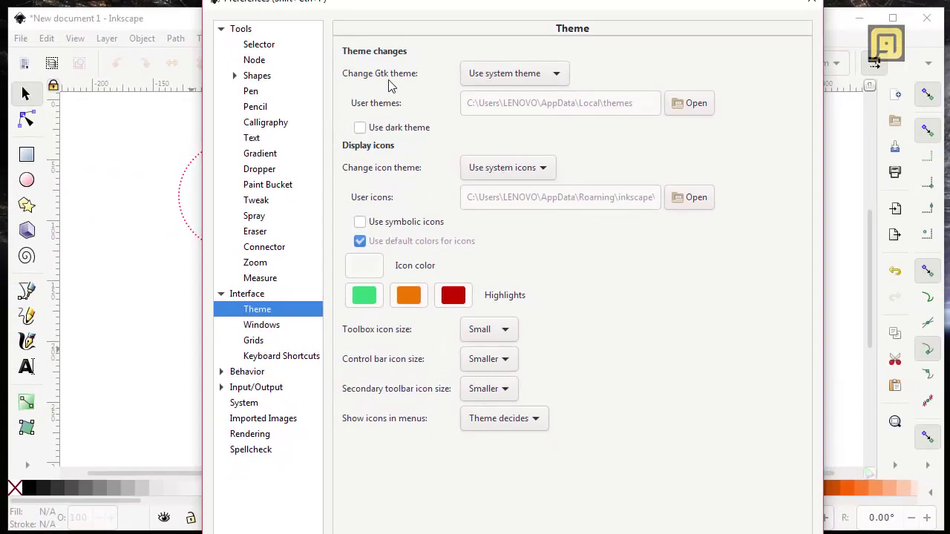
Step: Try the Adwaita, HighContrast, HighContrastInverse and win32 Gtk themes, and return to the system theme
click(523, 70)
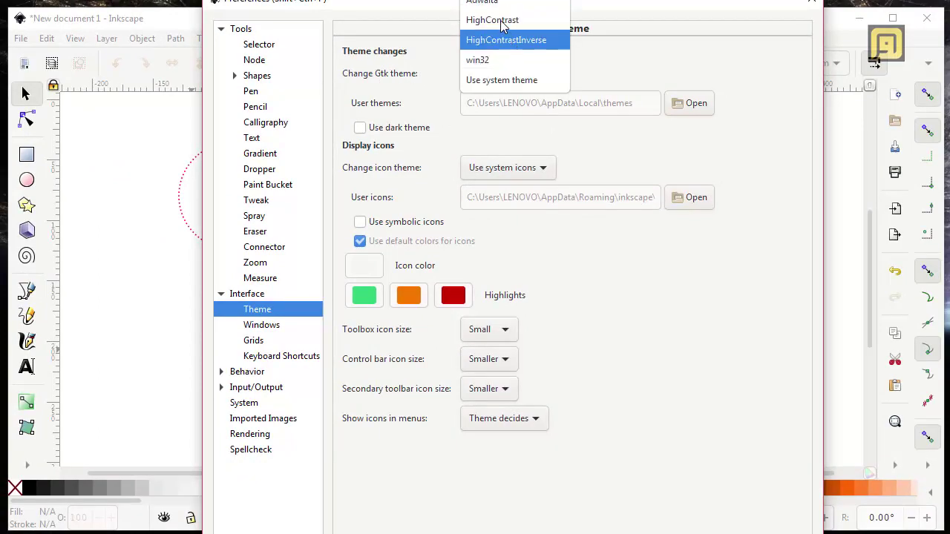
click(498, 6)
click(509, 74)
click(511, 93)
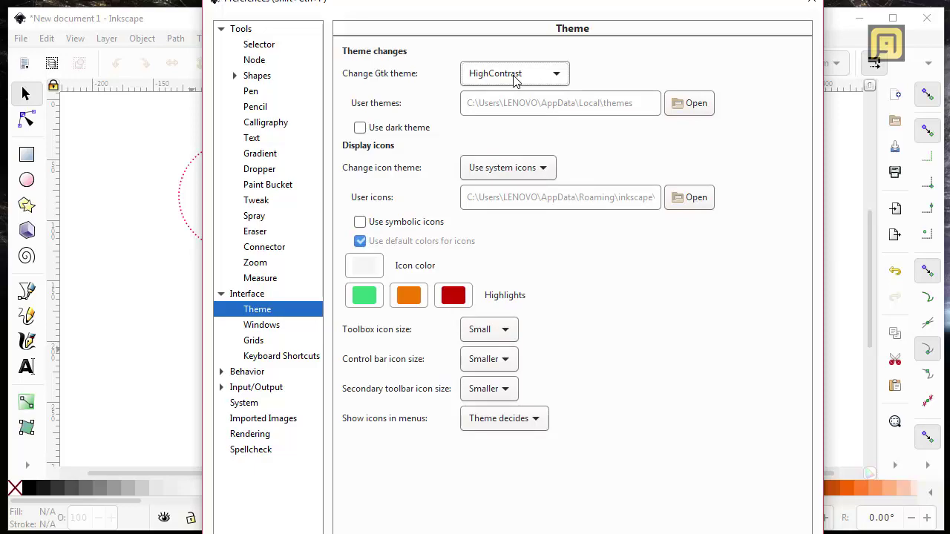
click(512, 74)
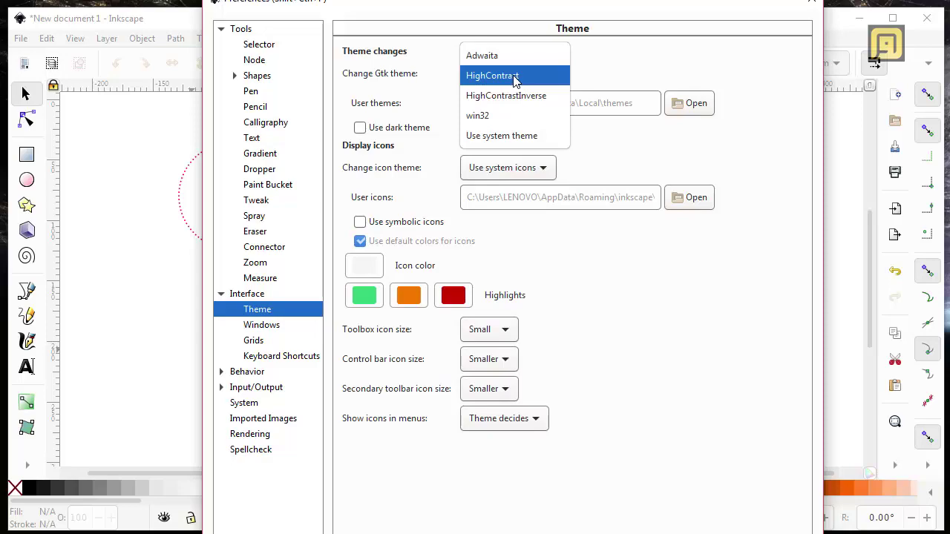
click(519, 95)
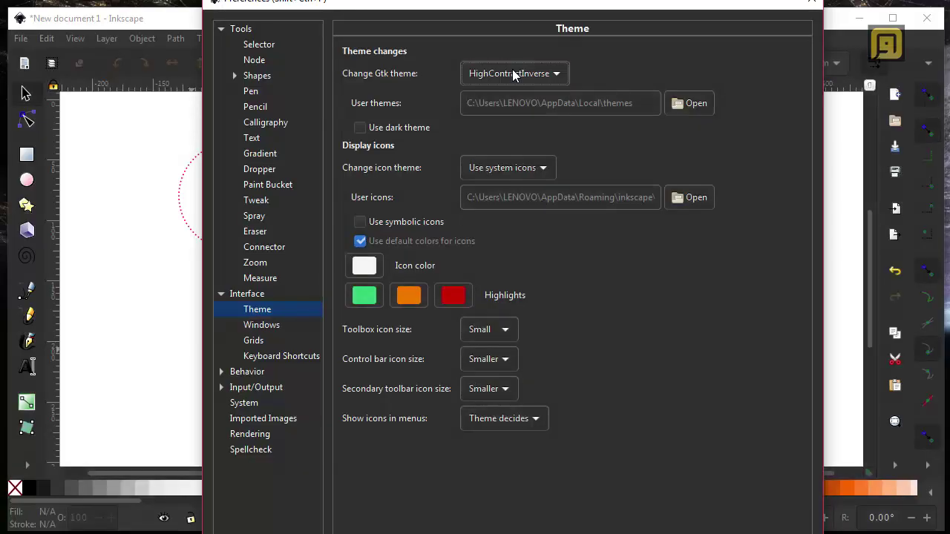
click(515, 75)
click(515, 96)
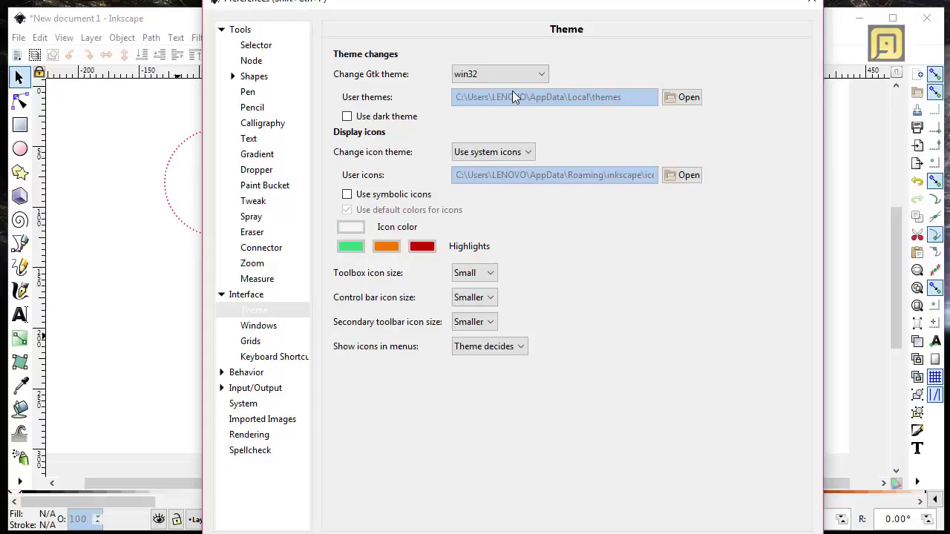
click(357, 119)
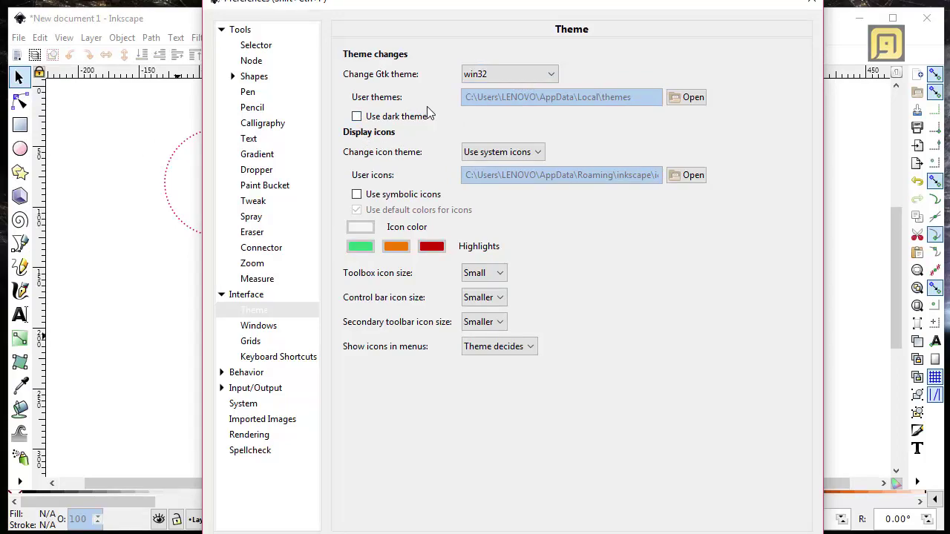
click(479, 75)
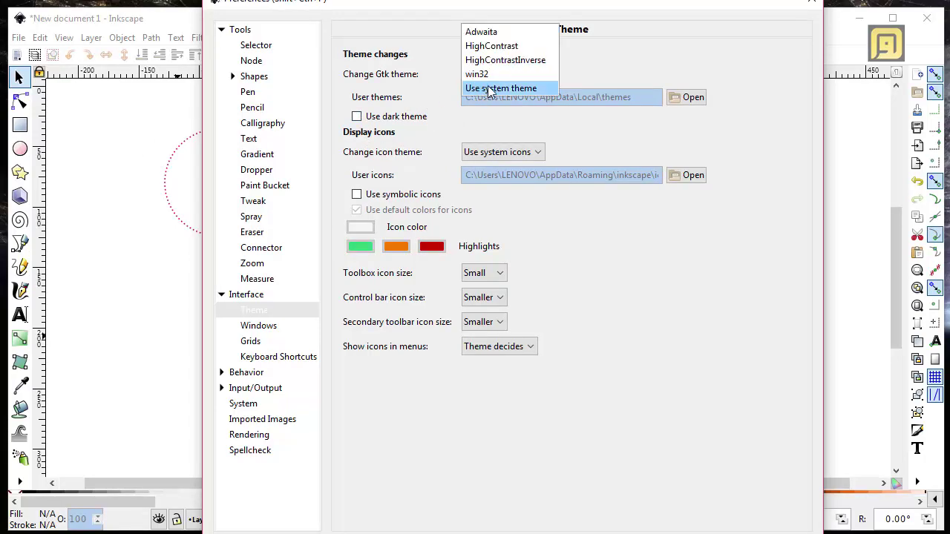
click(488, 87)
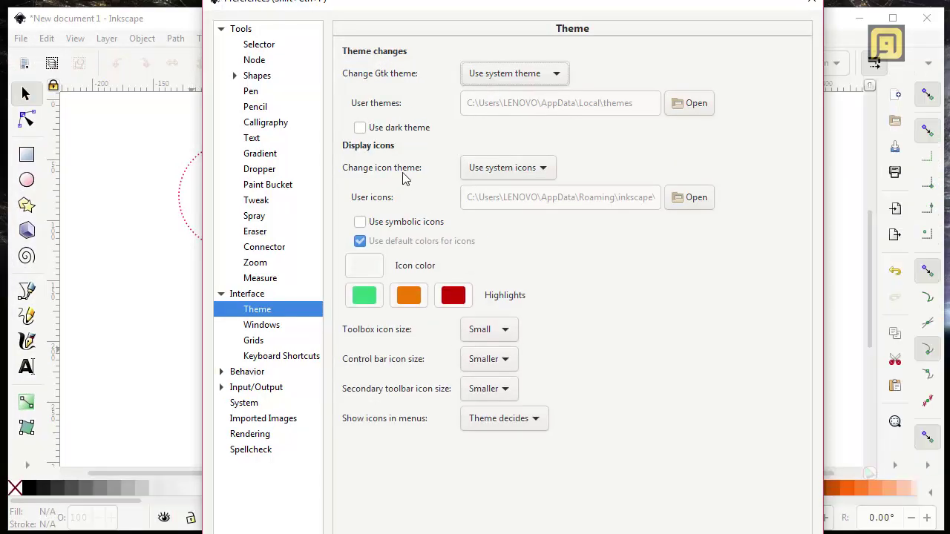
Step: Turn on the dark theme, try the hicolor, multicolor and Tango icon themes, and return to system icons
click(363, 129)
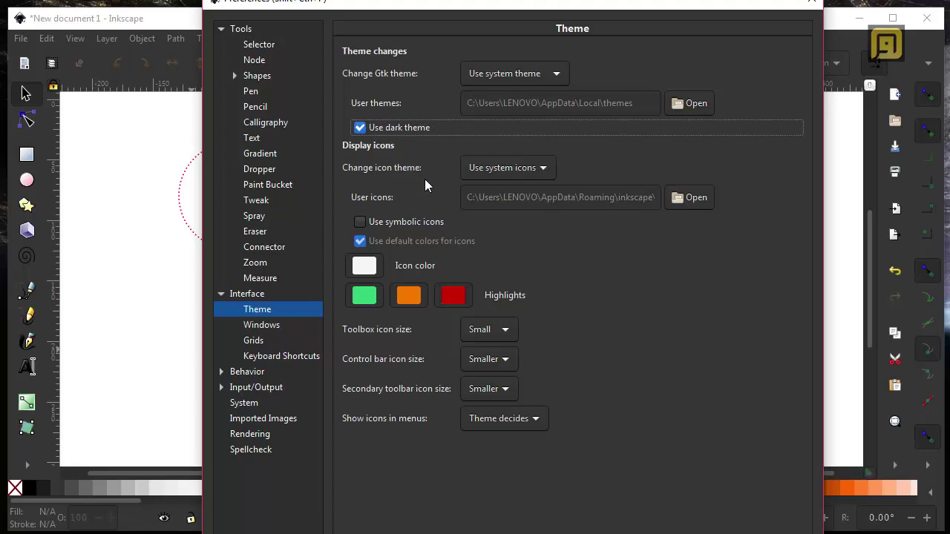
click(520, 173)
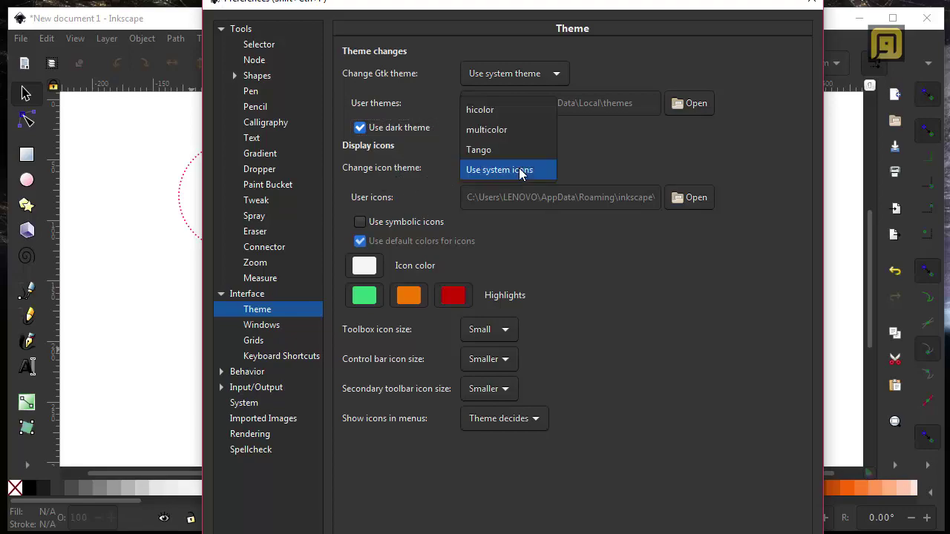
click(506, 111)
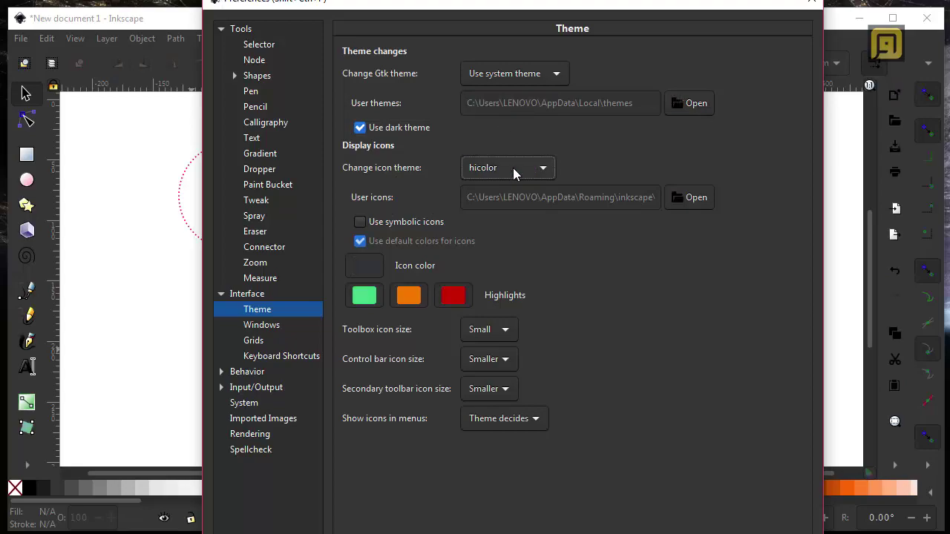
click(513, 171)
click(513, 169)
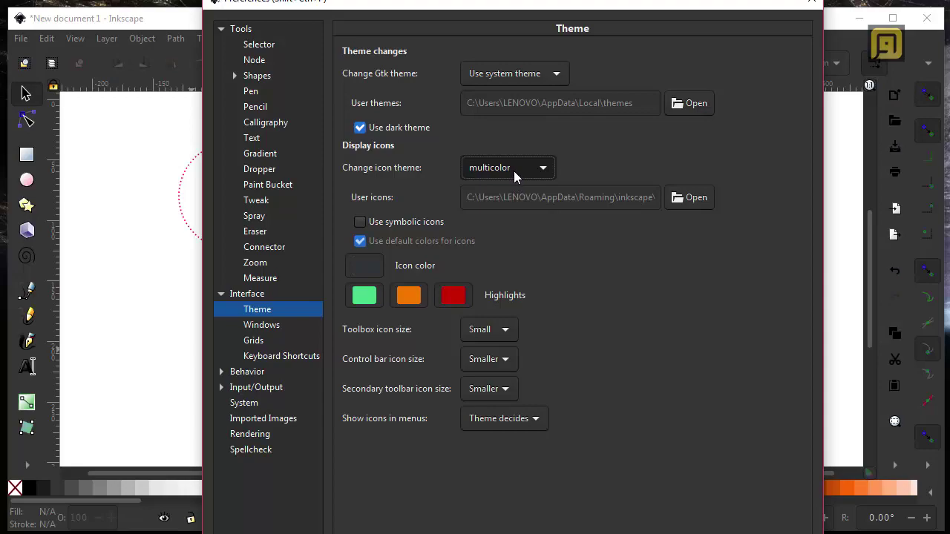
click(515, 174)
click(515, 191)
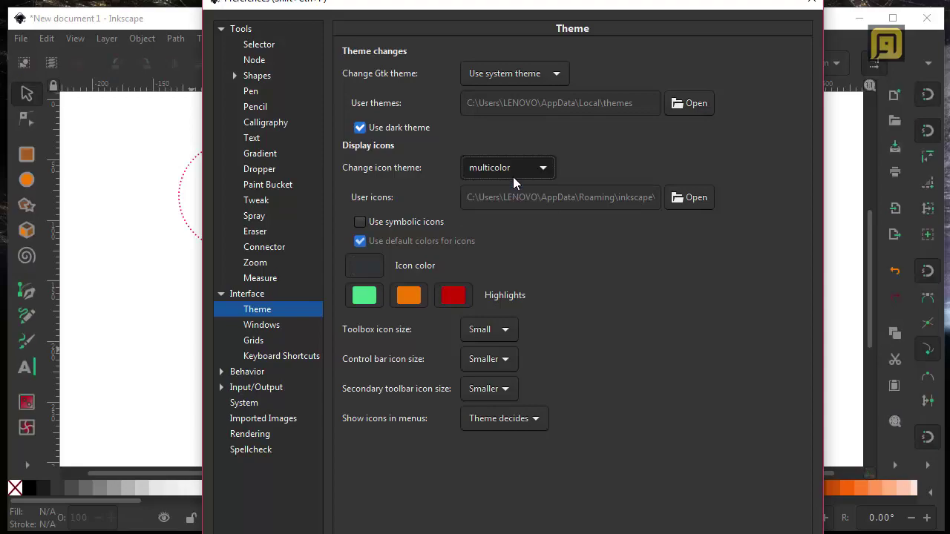
click(515, 172)
click(533, 191)
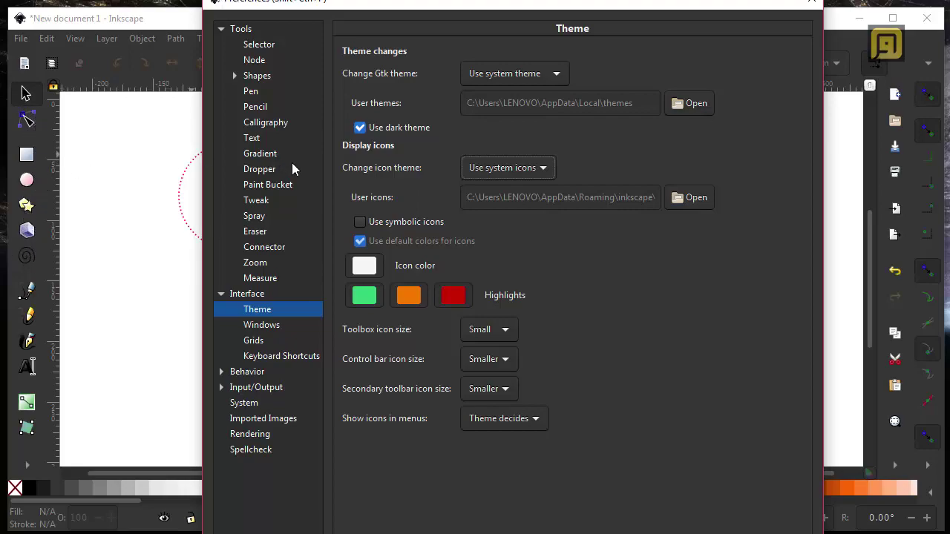
Step: Enable symbolic icons with default icon colors and turn off the dark theme
click(360, 223)
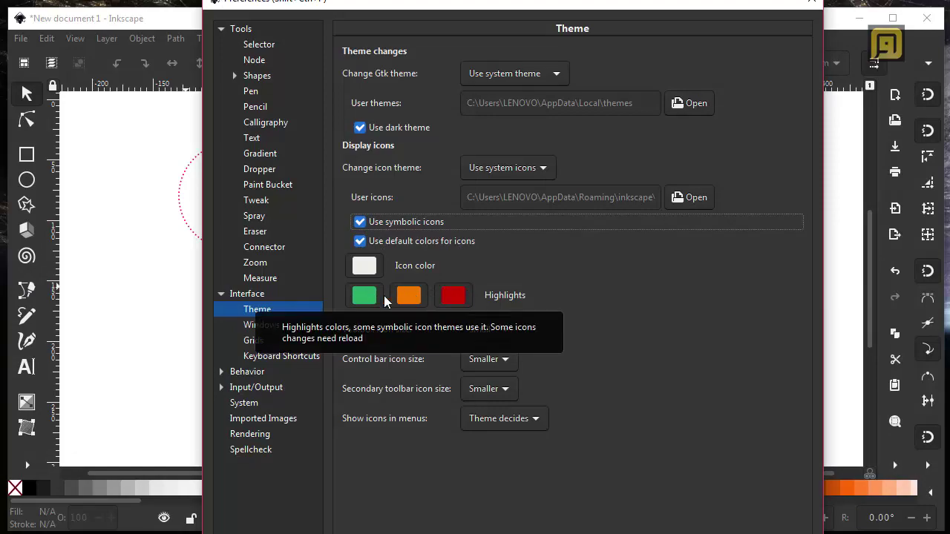
click(360, 128)
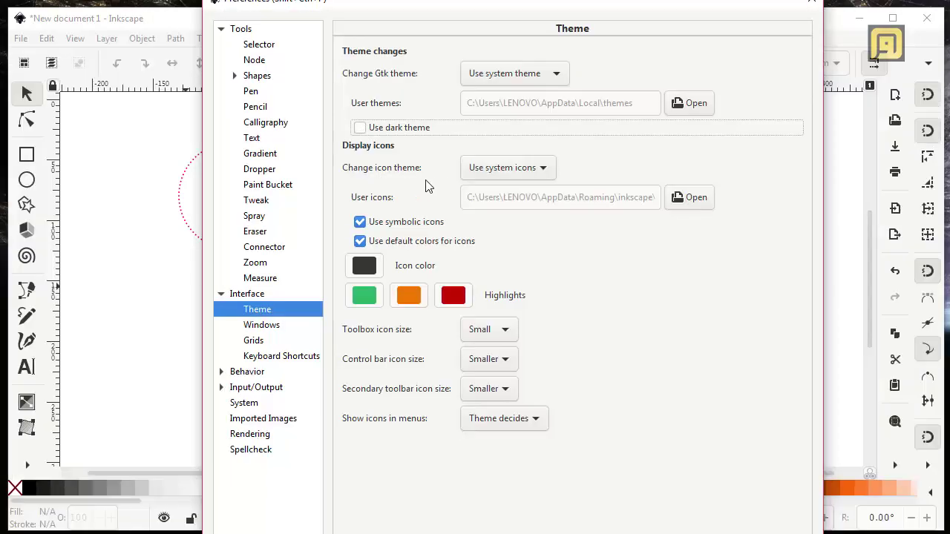
click(360, 241)
click(361, 243)
Step: Set the icon theme to multicolor and the toolbox icon size to Smaller
click(507, 169)
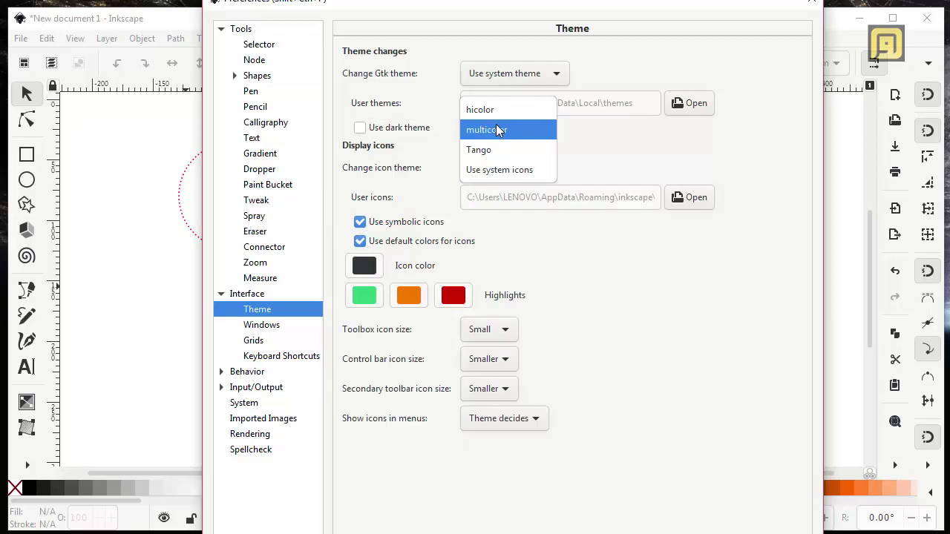
click(500, 141)
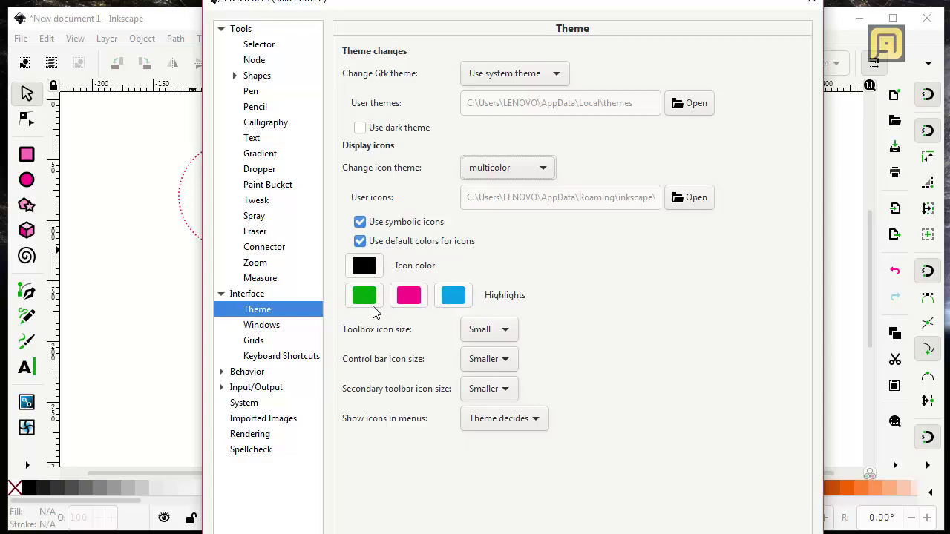
click(506, 334)
click(416, 344)
click(502, 331)
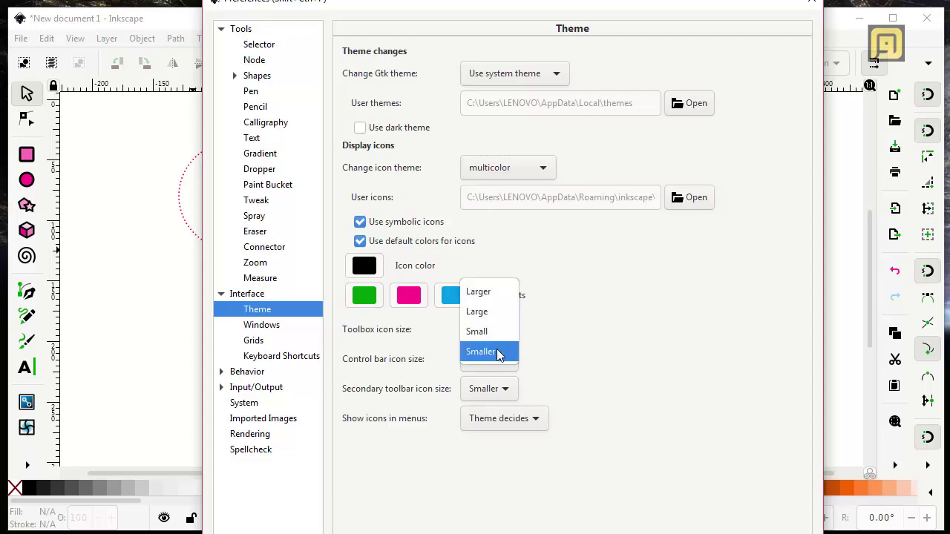
click(499, 354)
Step: Set the icon theme back to system icons and turn on the dark theme
click(498, 178)
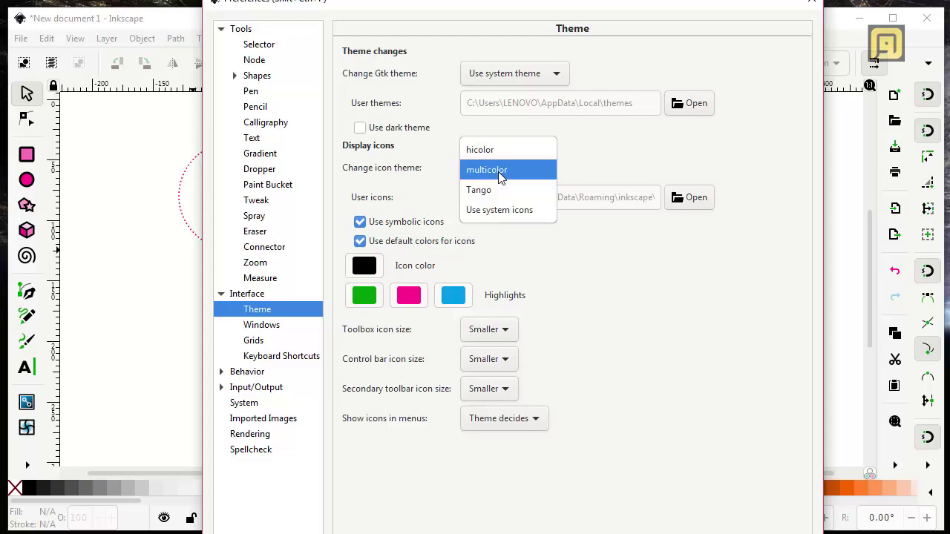
click(507, 211)
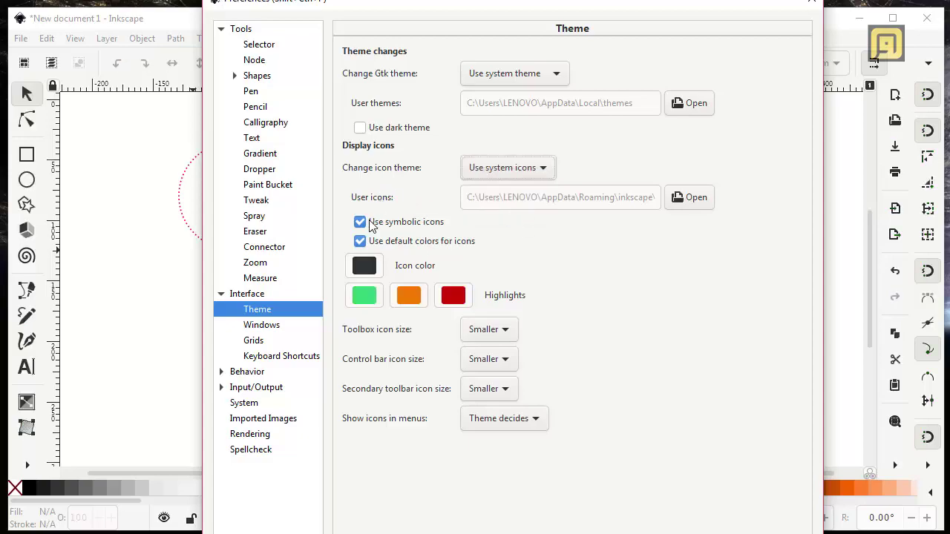
click(361, 128)
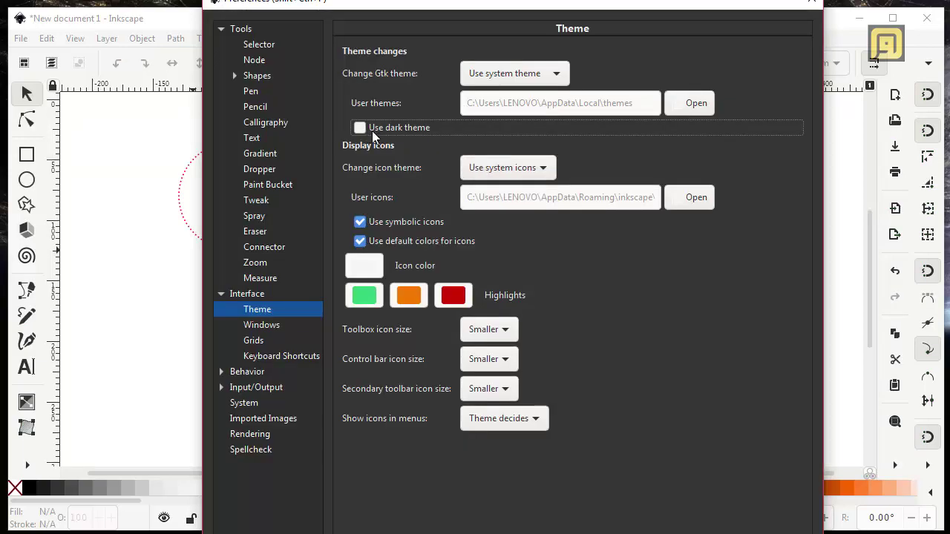
Step: Leave the icons in menus setting at Theme decides and close the preferences
click(501, 426)
click(531, 422)
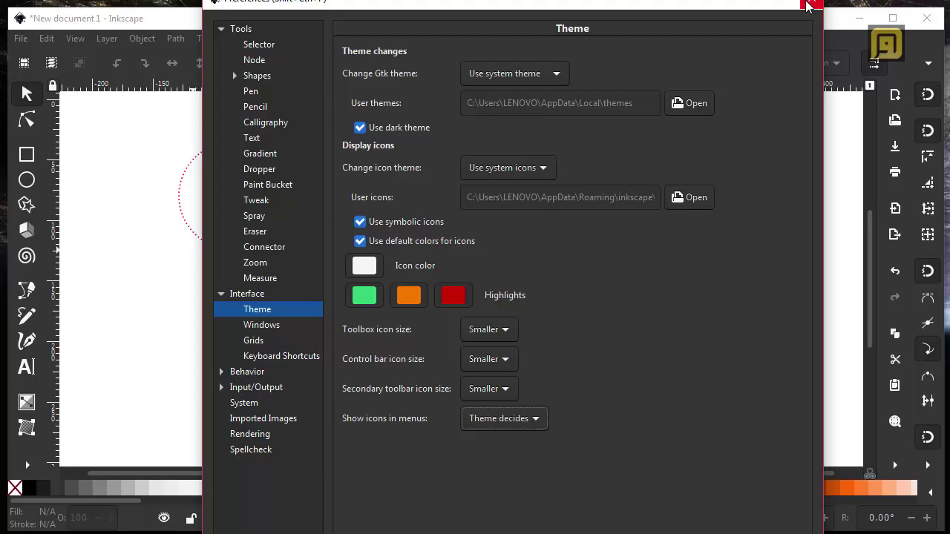
click(808, 6)
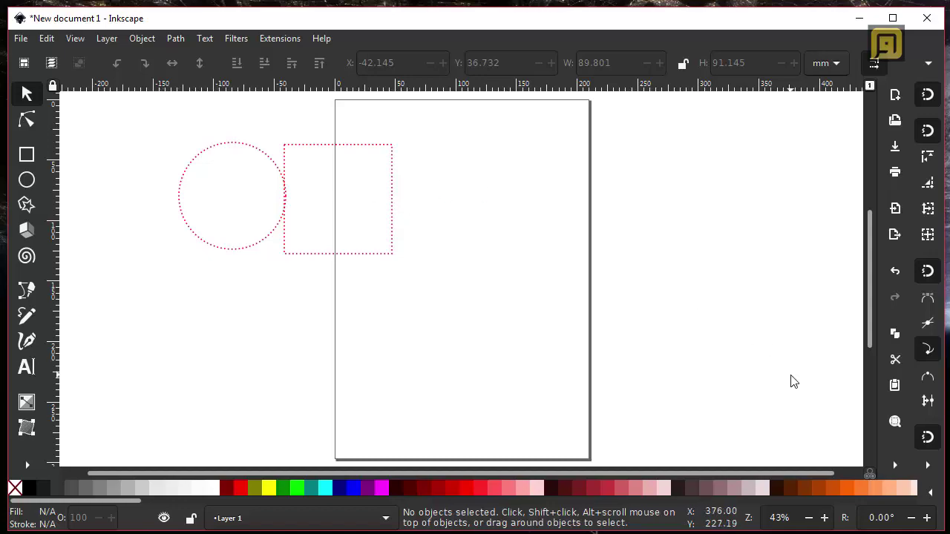
Step: View the Fill and Stroke dialog and the Text and Font dialog in turn, closing each one
click(894, 464)
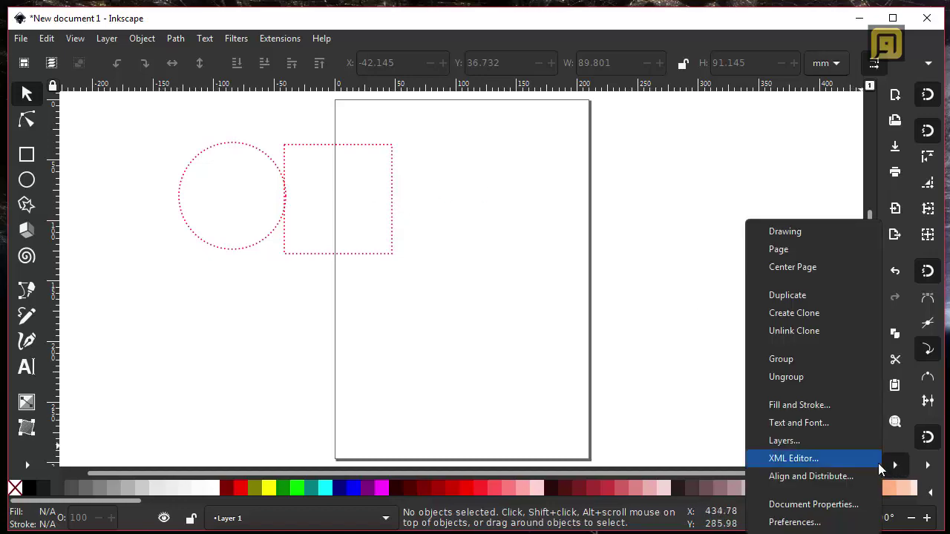
click(829, 404)
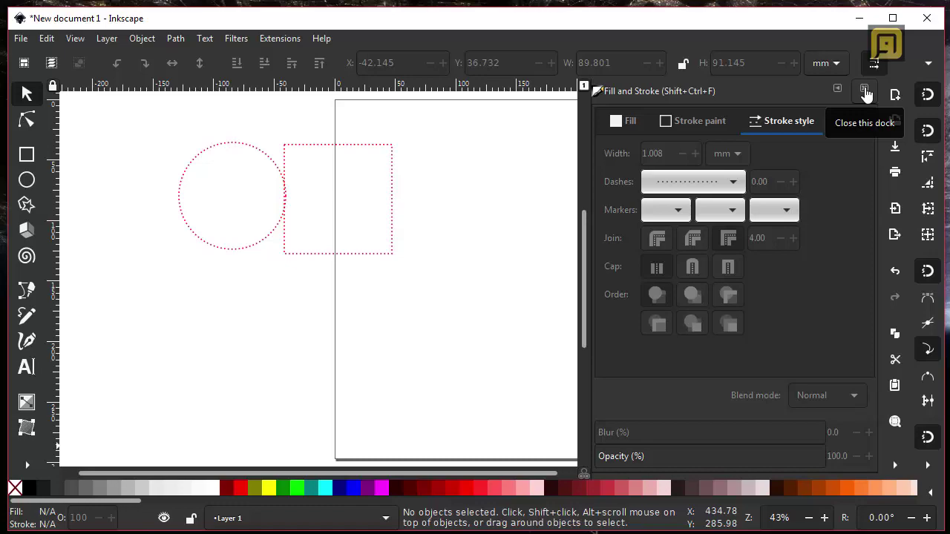
click(865, 92)
right_click(849, 419)
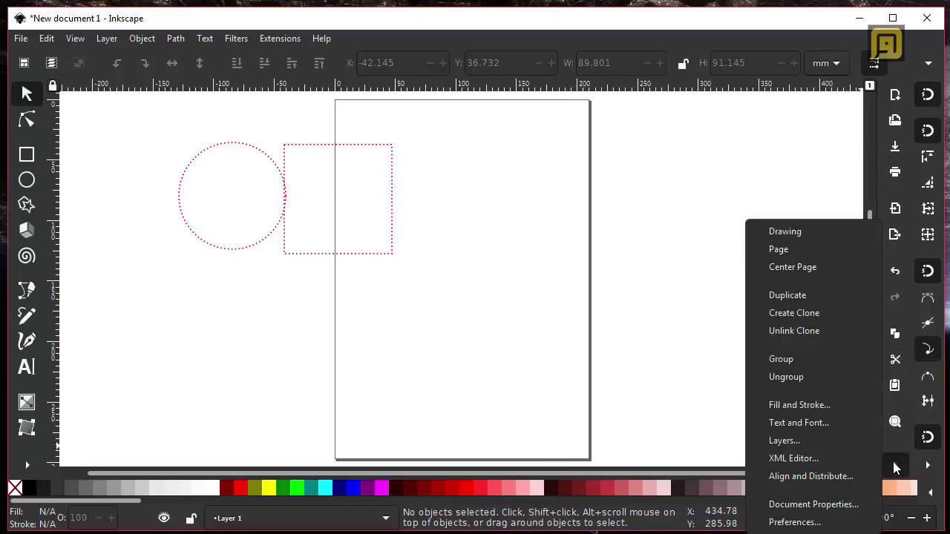
click(842, 421)
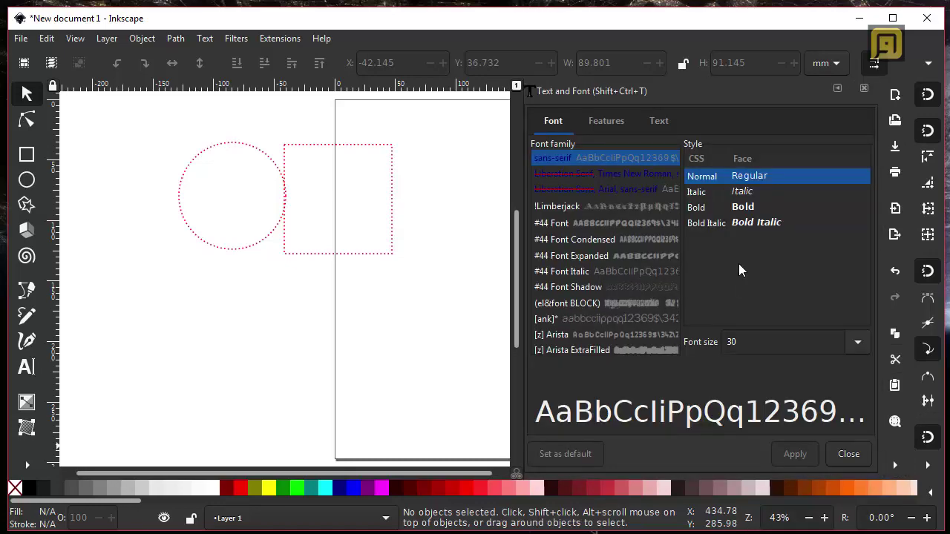
click(864, 90)
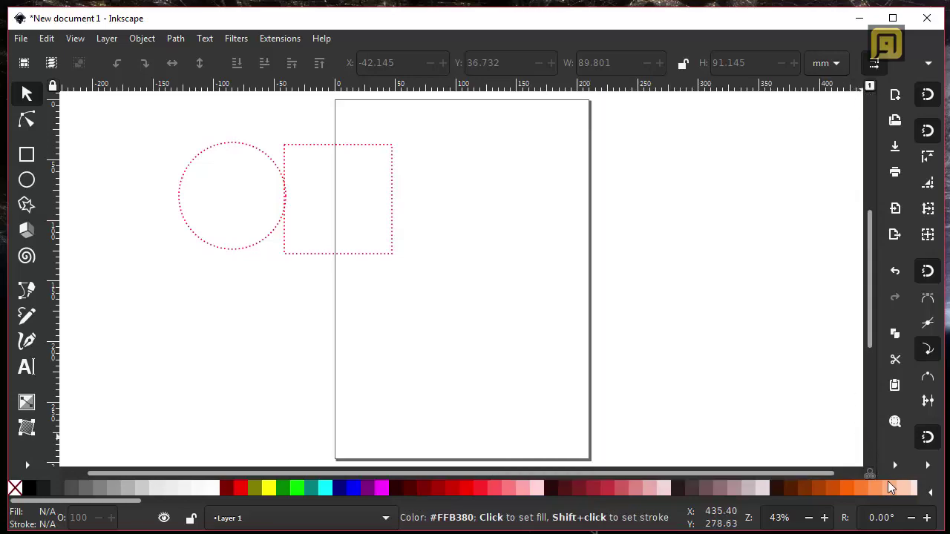
Step: View the Layers dialog and the Align and Distribute dialog in turn, closing each one
click(894, 465)
click(825, 440)
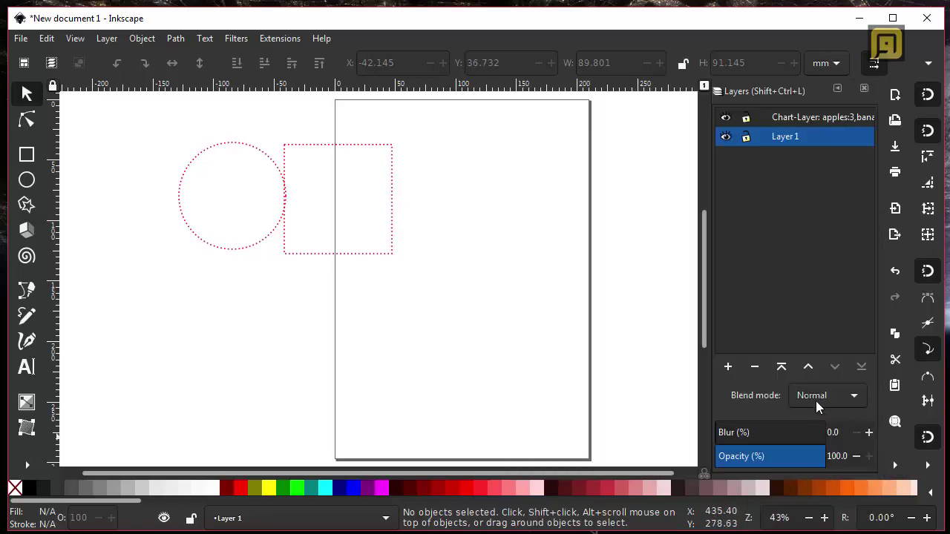
click(864, 90)
click(894, 465)
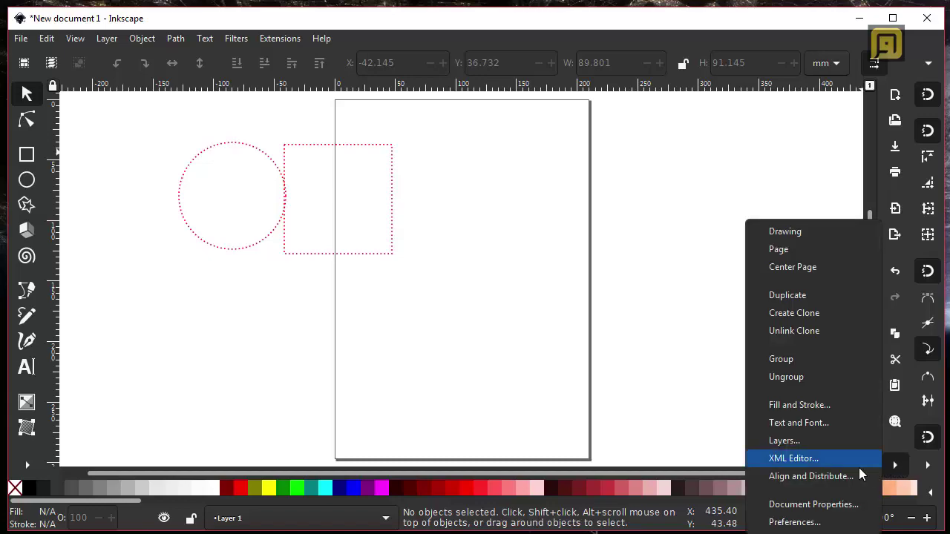
click(821, 476)
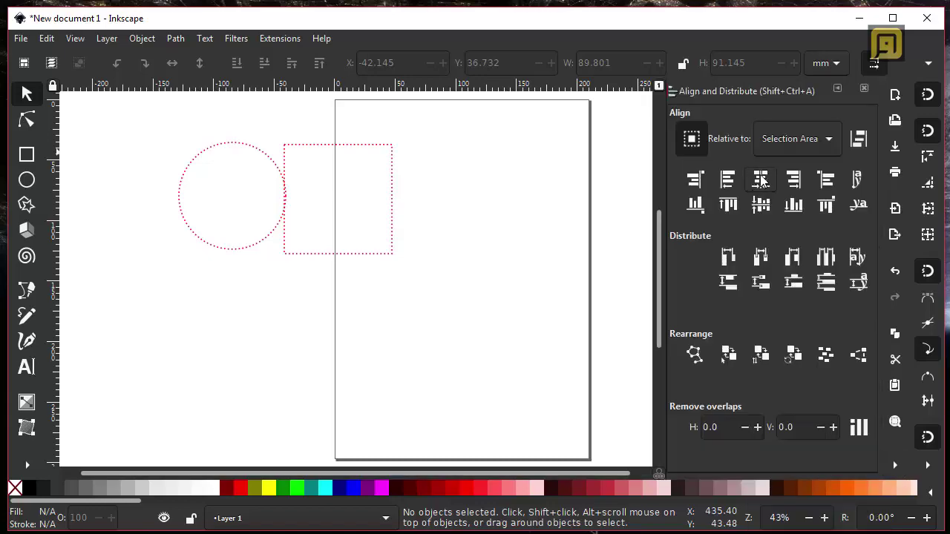
click(864, 90)
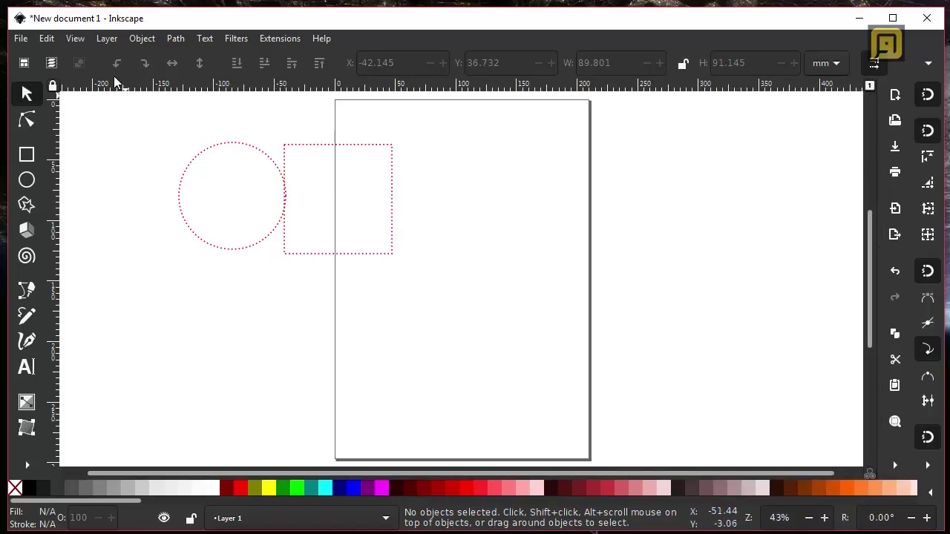
Step: Open the Objects dialog, select the rectangle, the circle and both layers in its list in turn, and close it
click(74, 40)
mouse_move(46, 43)
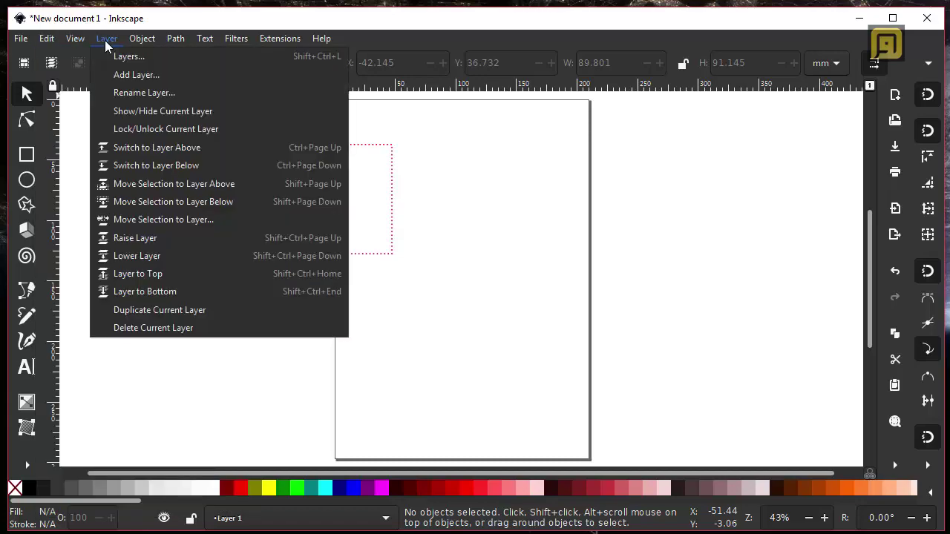
mouse_move(144, 41)
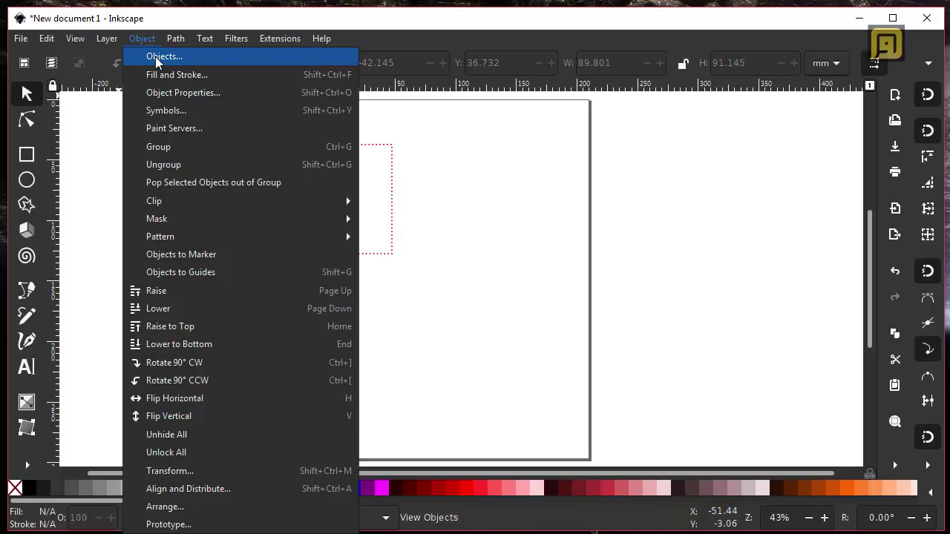
click(163, 56)
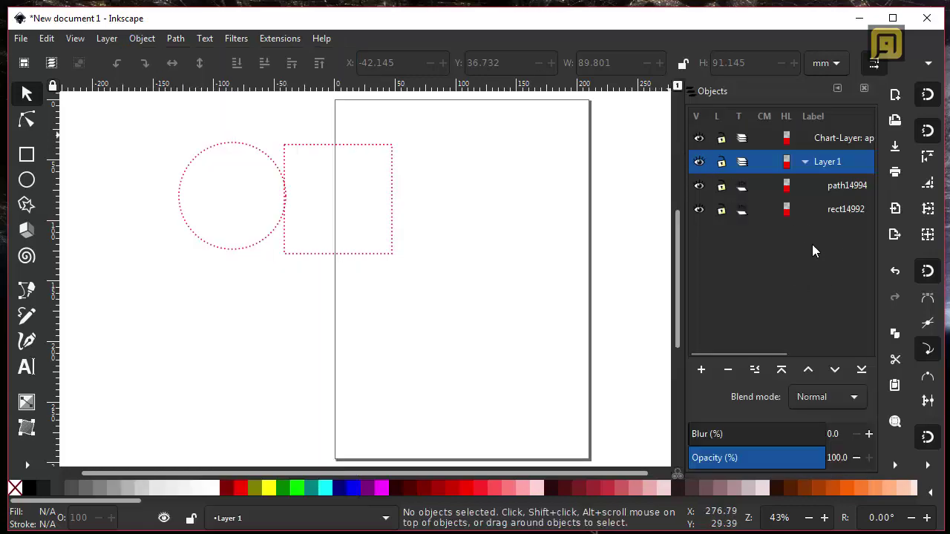
click(825, 187)
click(828, 209)
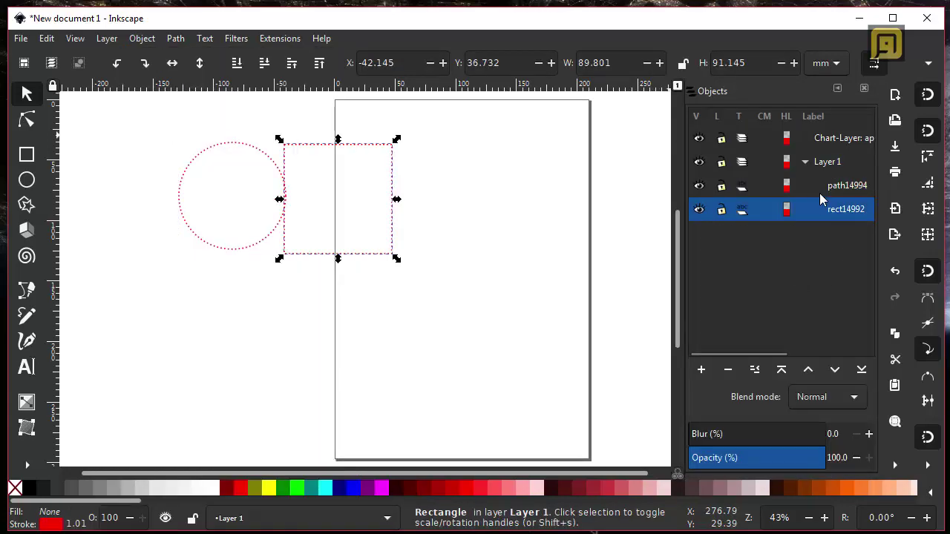
click(819, 186)
click(825, 162)
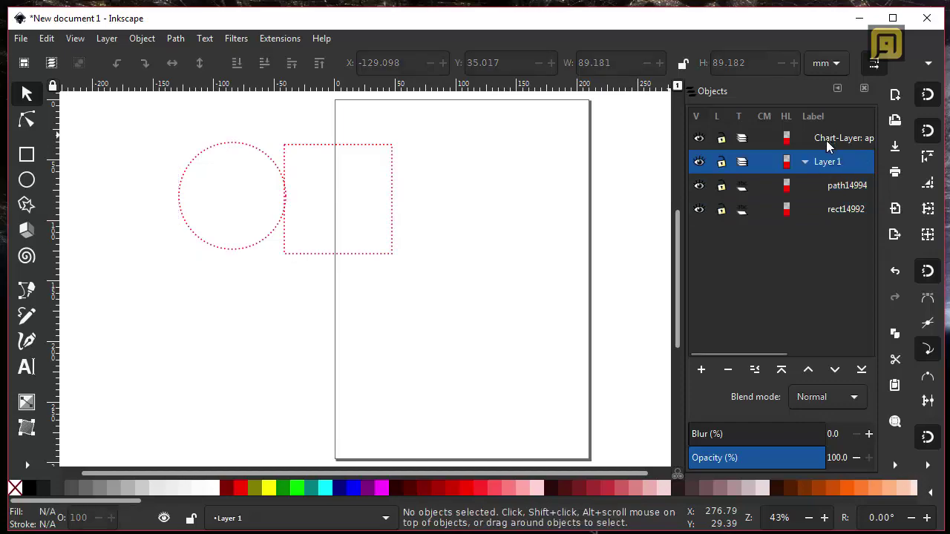
click(826, 139)
click(863, 88)
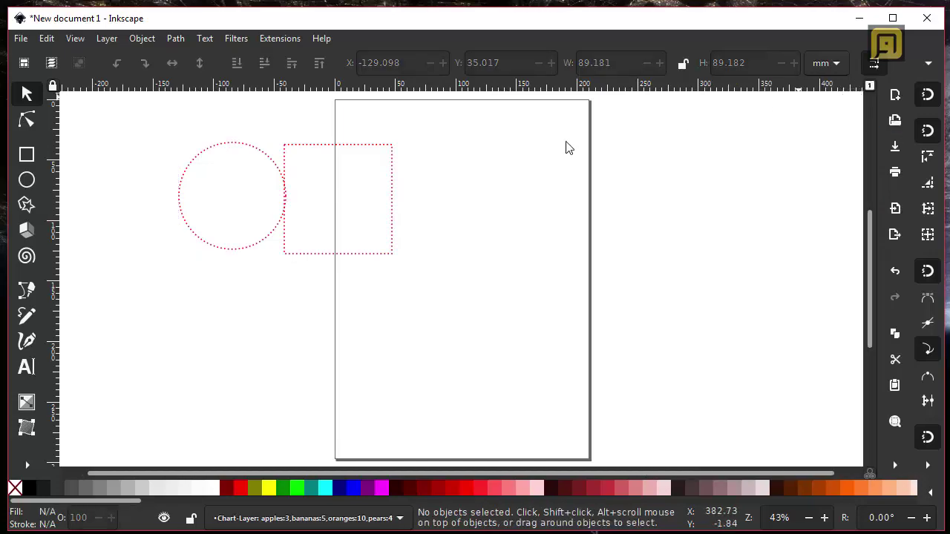
Step: View the rectangle's Object Properties, move the rectangle fully onto the page, and close the dialog
click(144, 40)
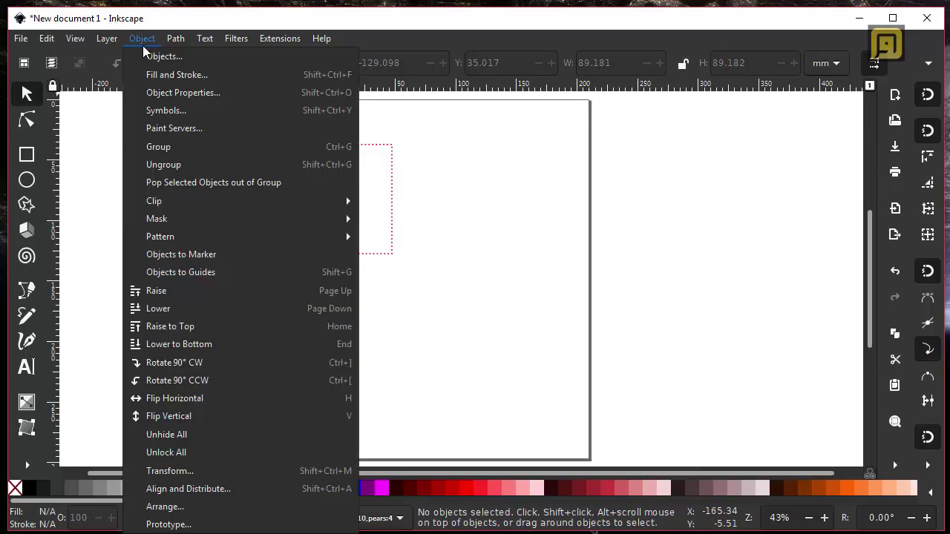
click(184, 92)
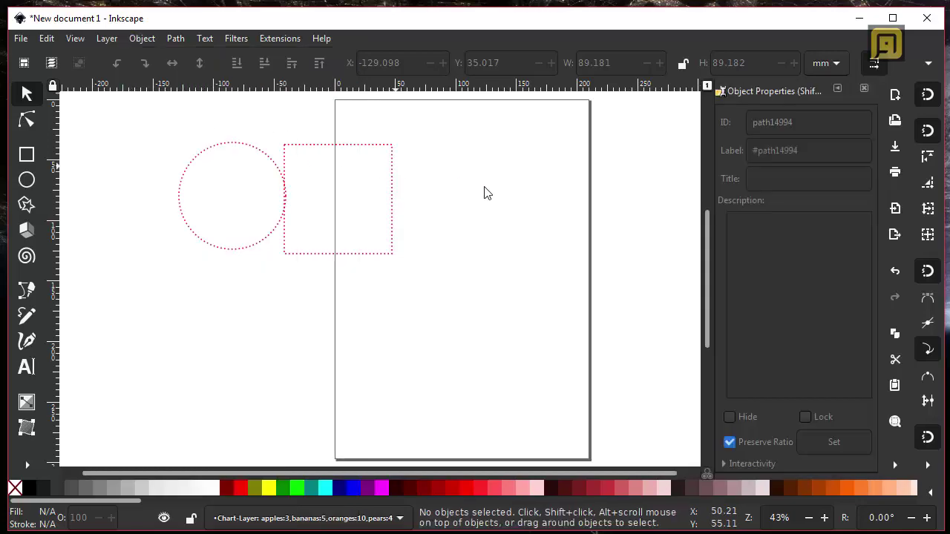
click(391, 155)
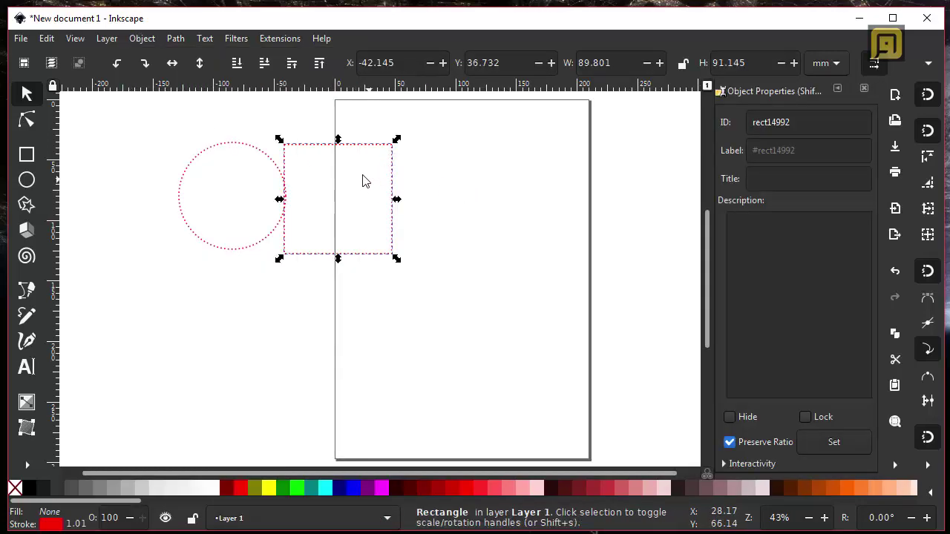
drag(367, 151, 438, 156)
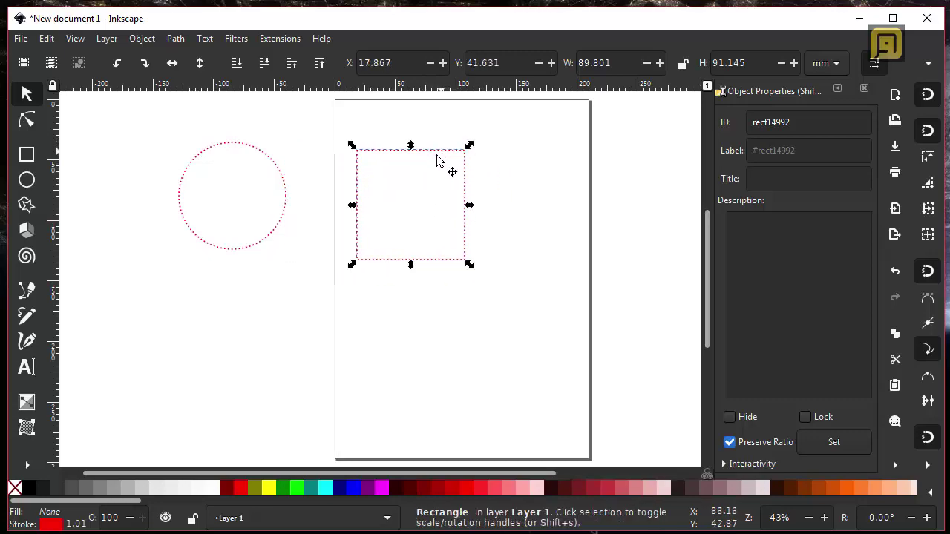
click(814, 124)
click(863, 88)
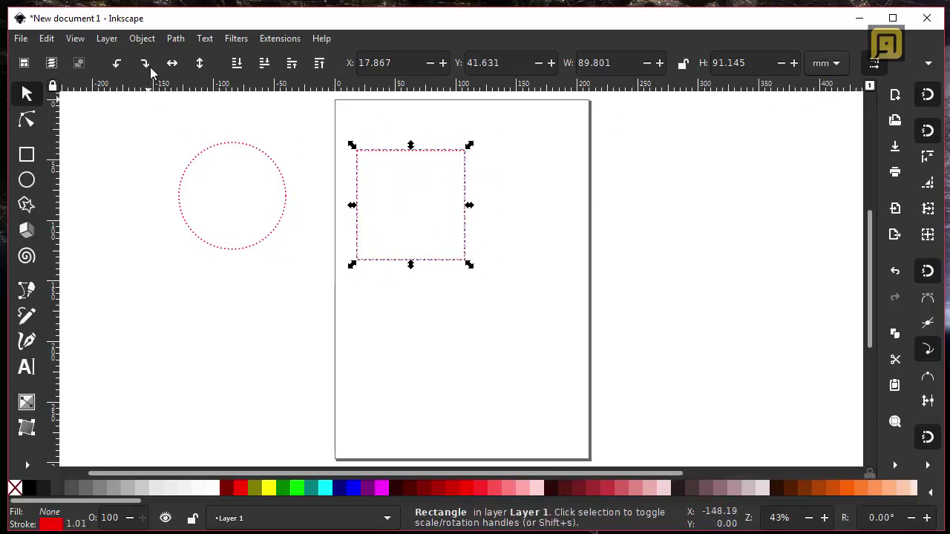
Step: View the Symbols dialog, close it, and delete the circle and the rectangle to clear the canvas
click(139, 39)
click(250, 111)
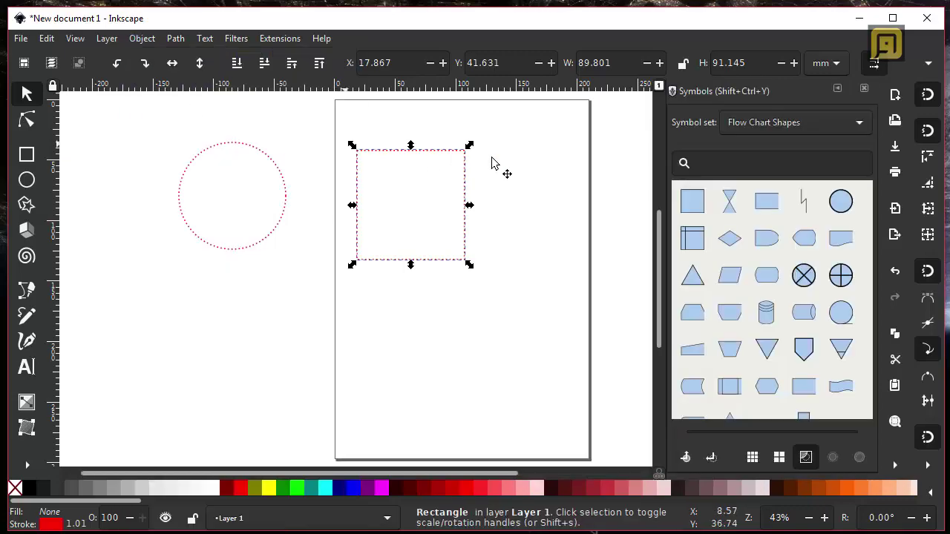
click(507, 225)
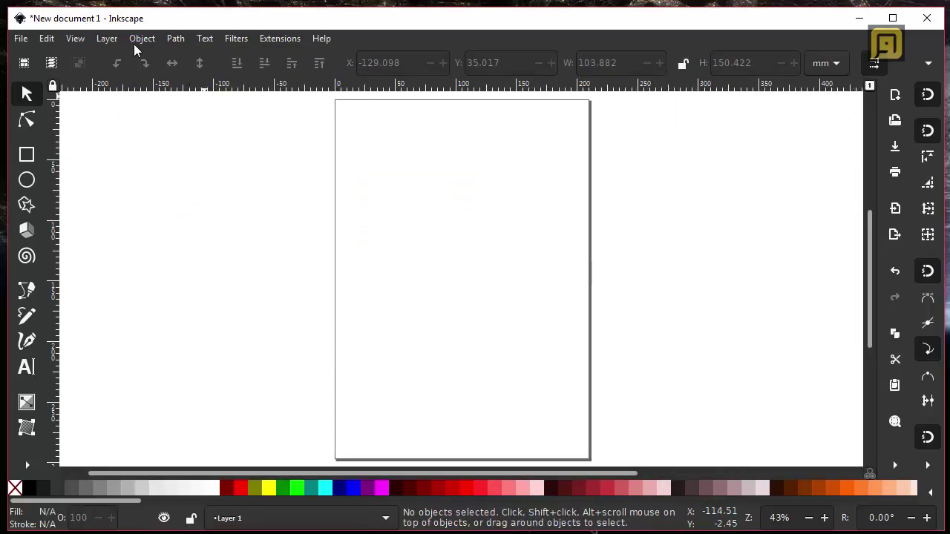
Step: Open the Paint Servers dialog and widen it so the patterns show in two columns
click(107, 39)
mouse_move(143, 41)
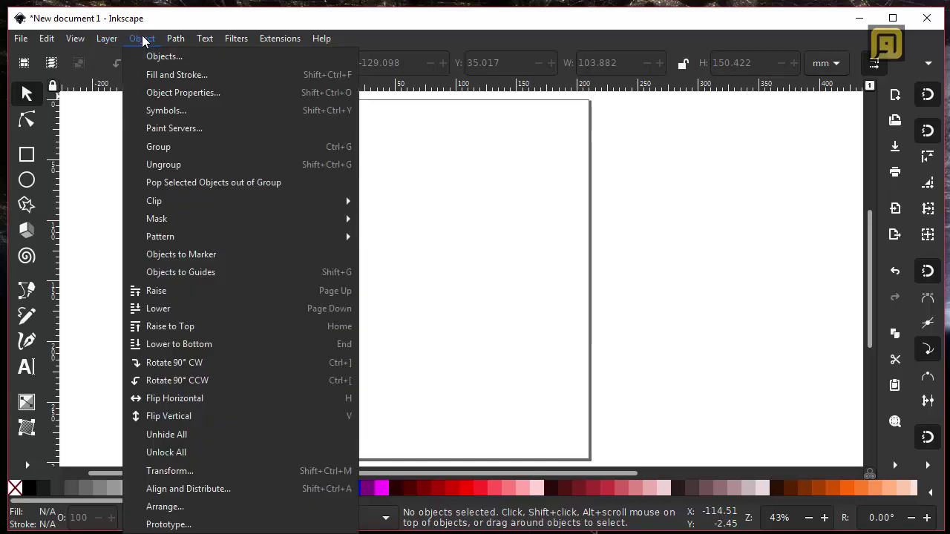
click(182, 127)
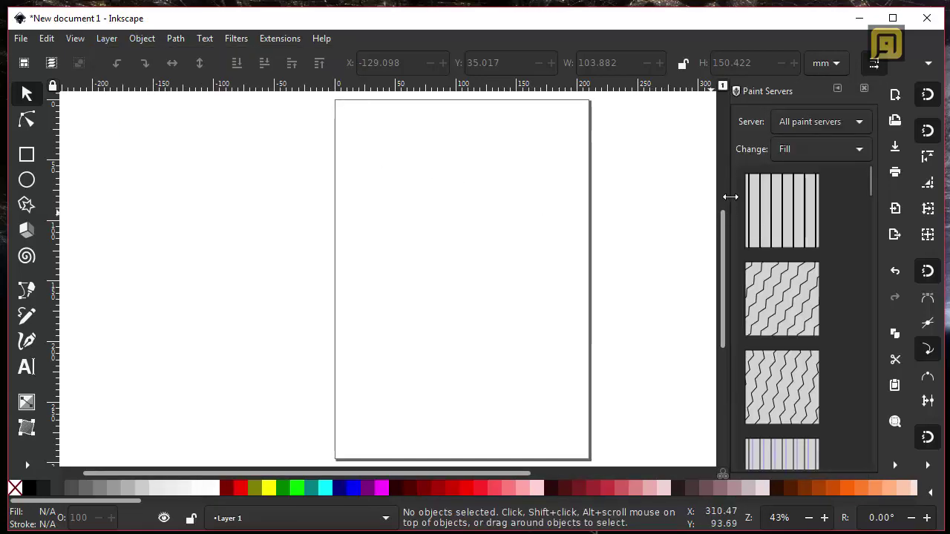
drag(729, 198, 635, 204)
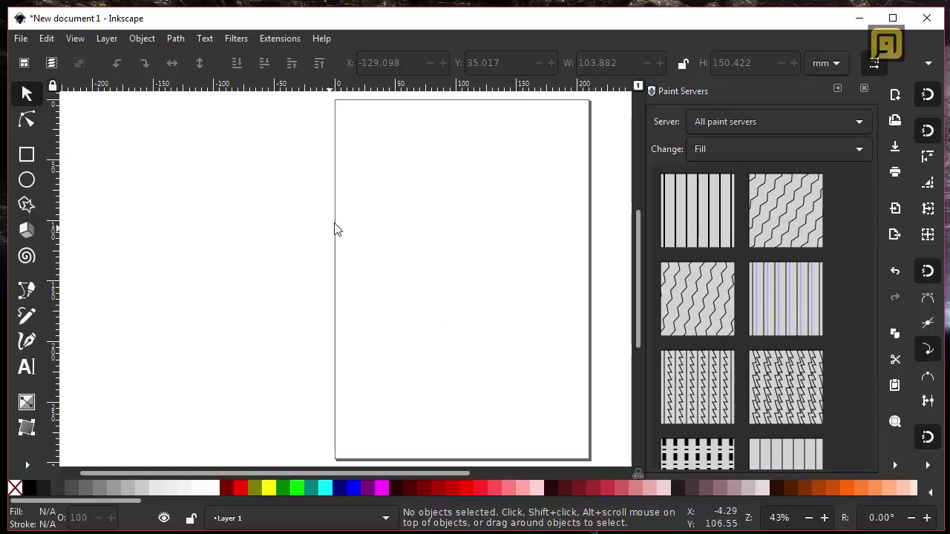
Step: Draw a rectangle about 203 by 185 mm across the page's left edge and move it further onto the page
key(r)
drag(191, 169, 428, 382)
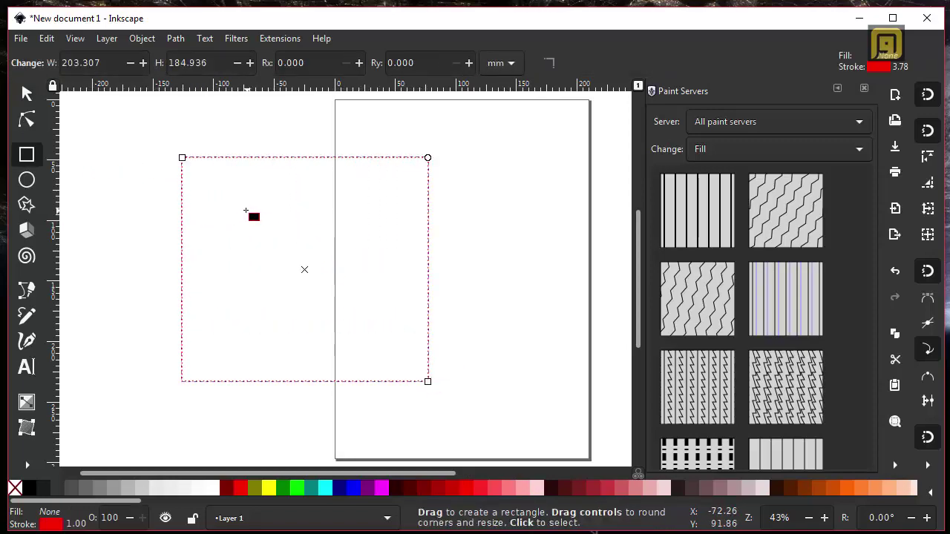
key(s)
drag(361, 165, 422, 140)
Step: Try several paint server hatches as the rectangle's fill, ending with jagged zigzags between vertical lines, and move the rectangle left of the page
click(723, 215)
click(785, 297)
click(697, 297)
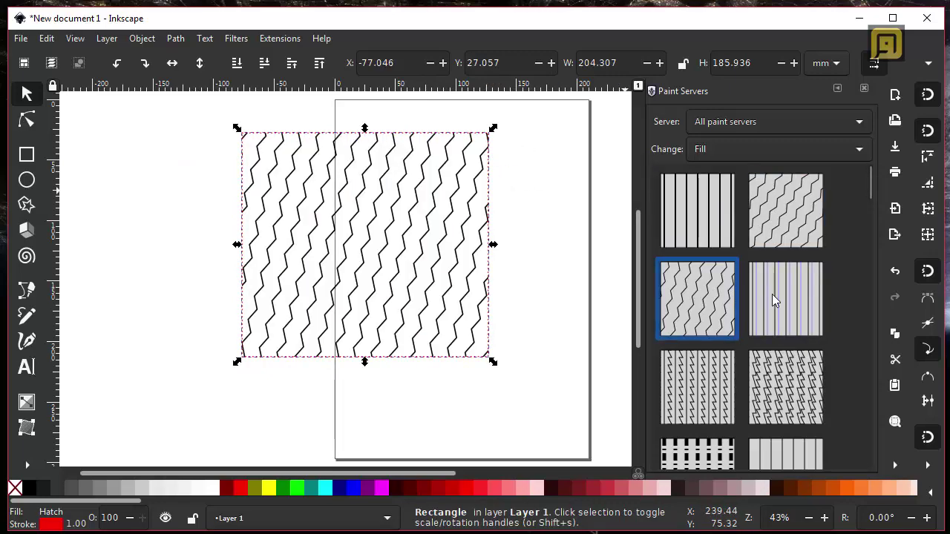
scroll(771, 300, down, 3)
click(781, 279)
click(700, 265)
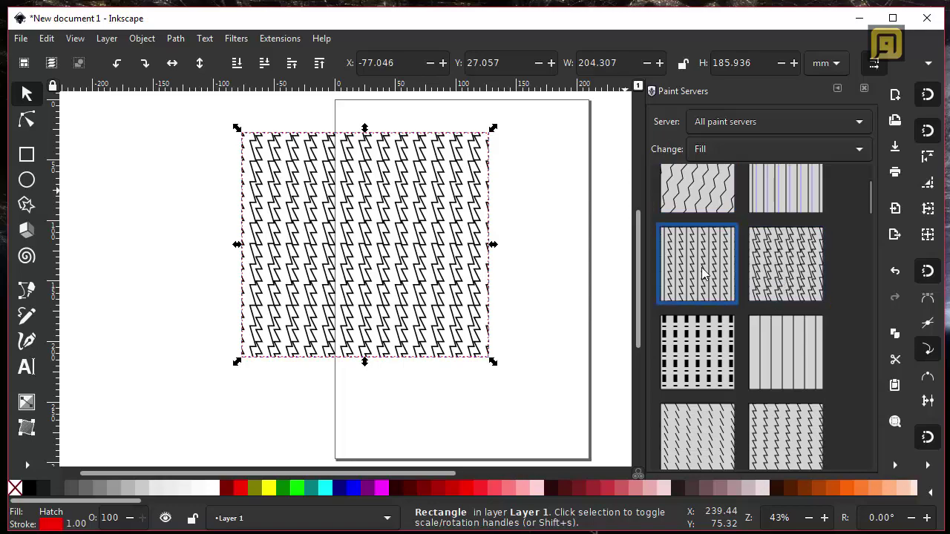
click(863, 88)
drag(373, 209, 198, 226)
Step: View the Trace Bitmap dialog, moving its window to the middle of the canvas, and close it
click(176, 38)
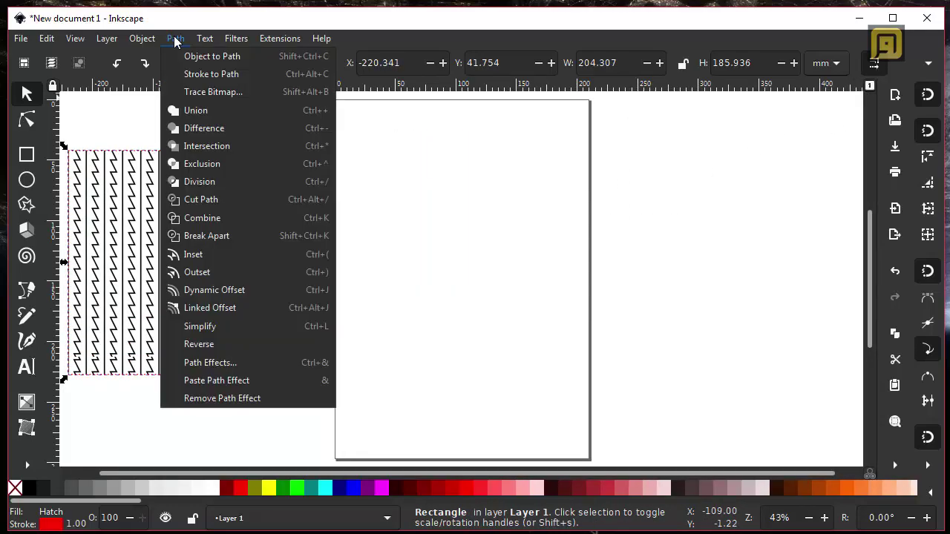
click(213, 92)
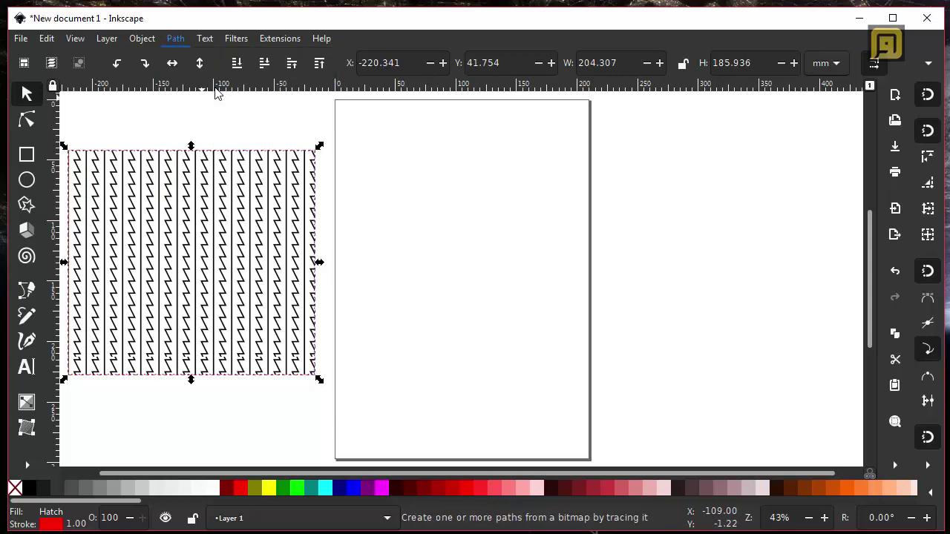
drag(338, 32, 519, 98)
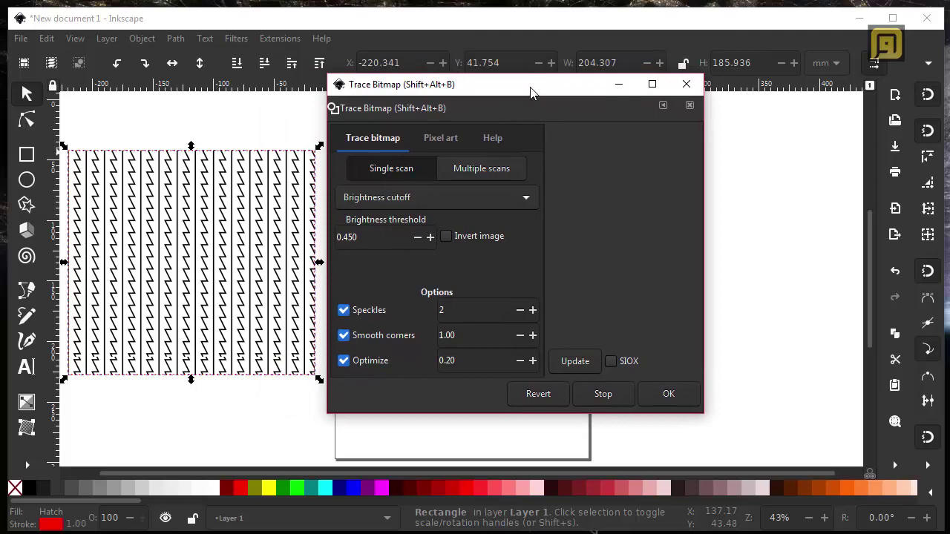
click(685, 84)
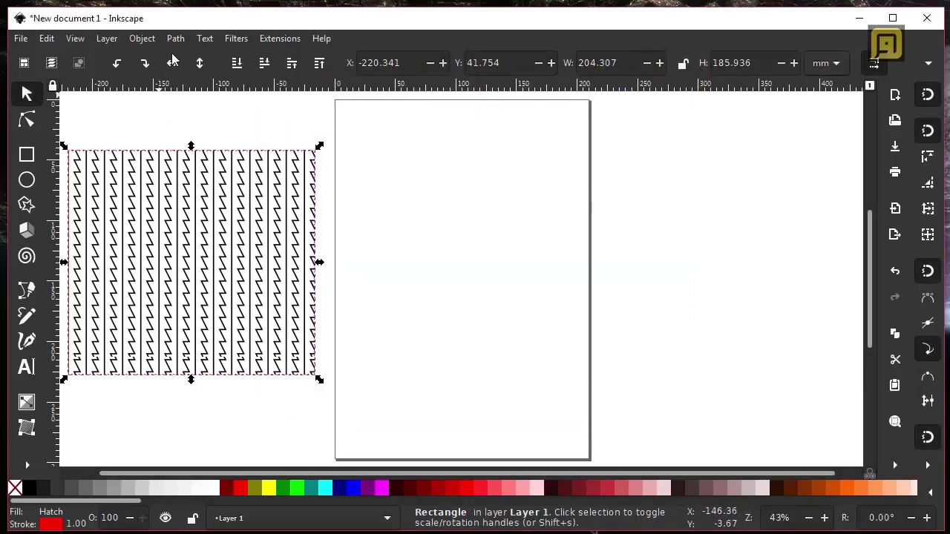
Step: View the Unicode Characters dialog, browse its character range options, and close it
click(205, 41)
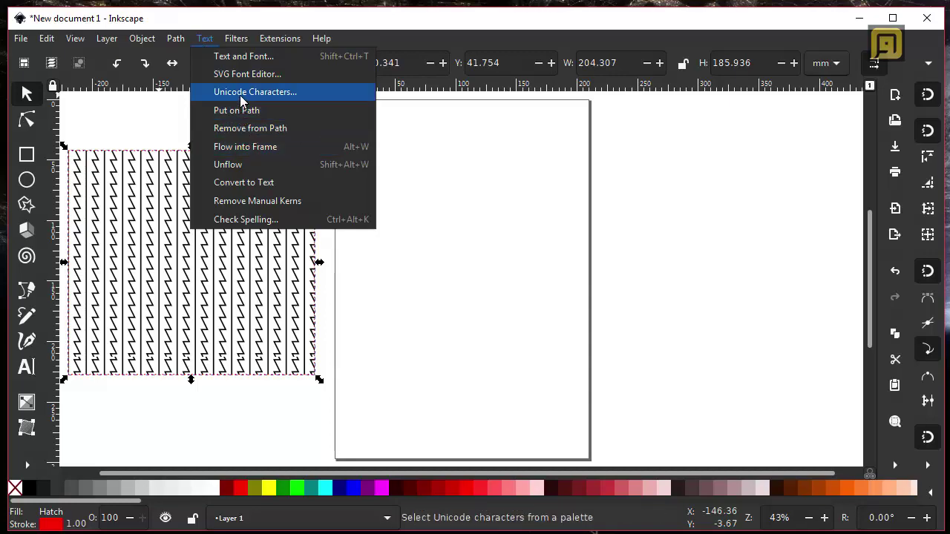
key(Up)
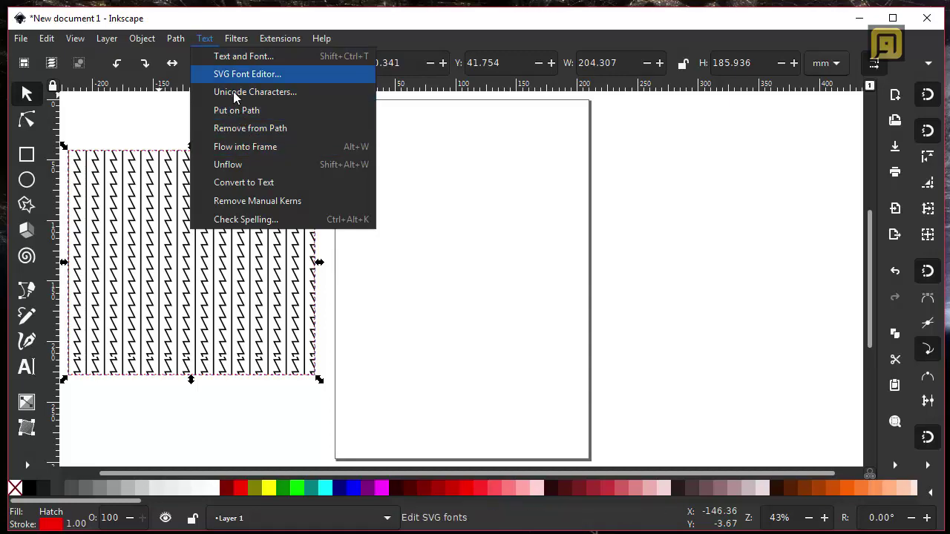
key(Escape)
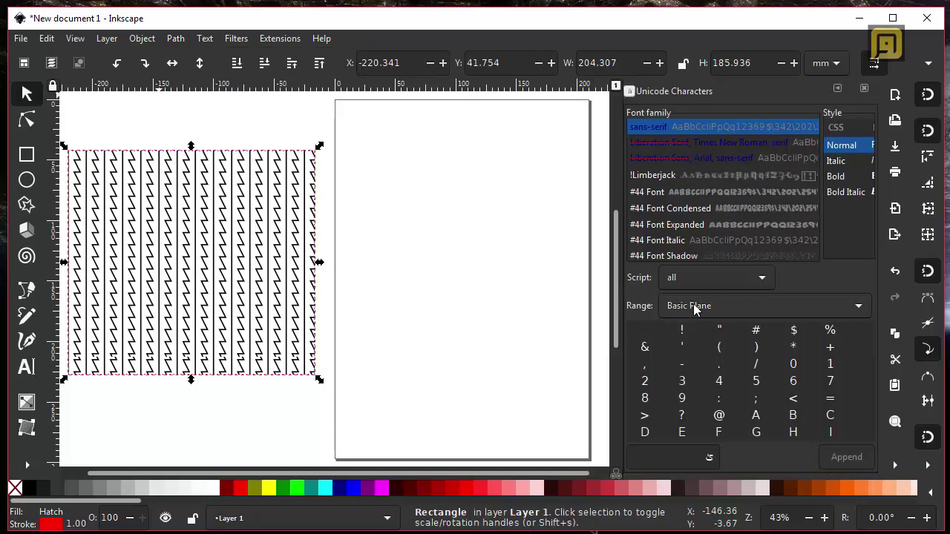
click(716, 307)
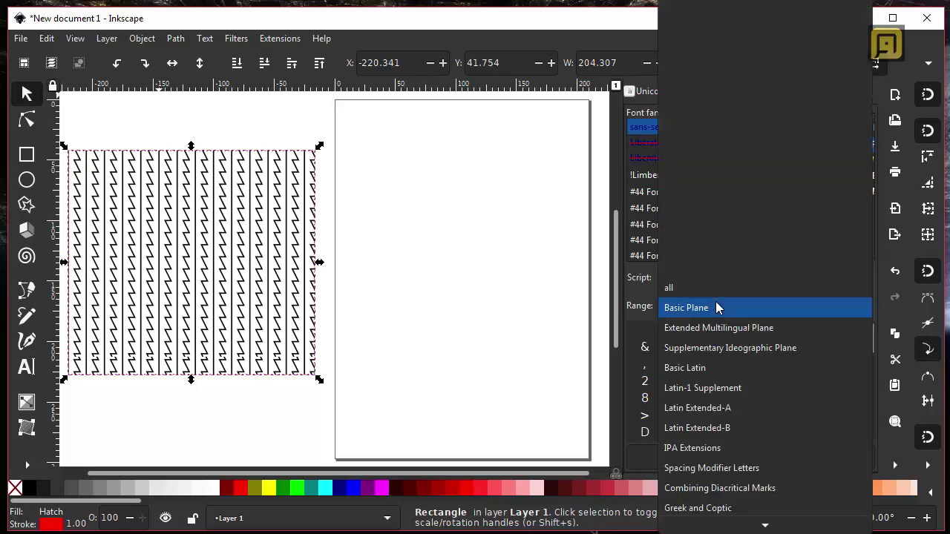
scroll(716, 307, down, 2)
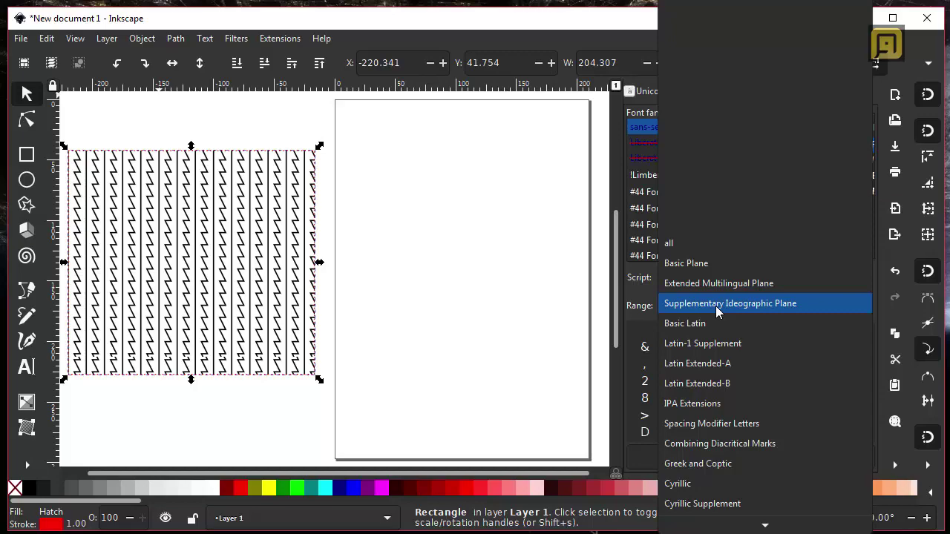
scroll(716, 310, down, 5)
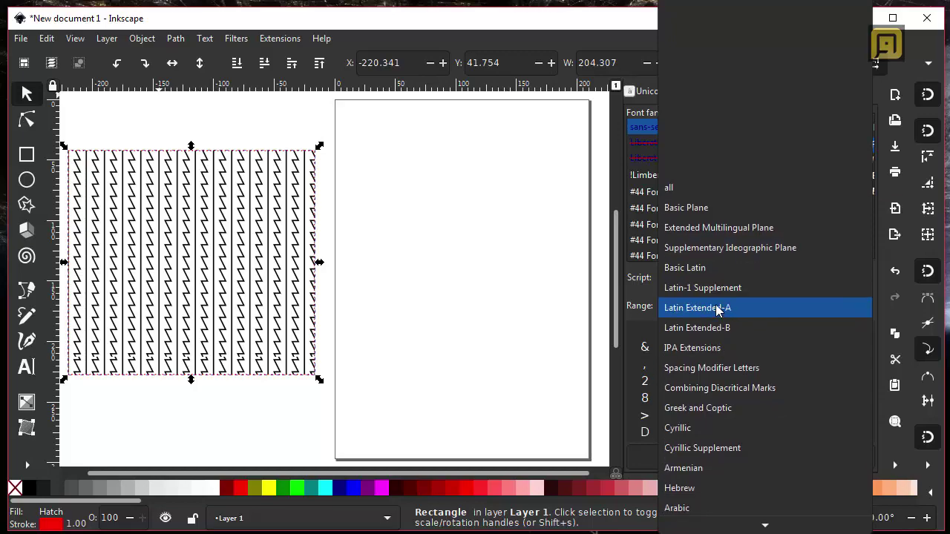
click(637, 308)
click(669, 307)
click(646, 315)
click(864, 88)
Step: Select everything on the canvas and delete the hatched rectangle
click(142, 38)
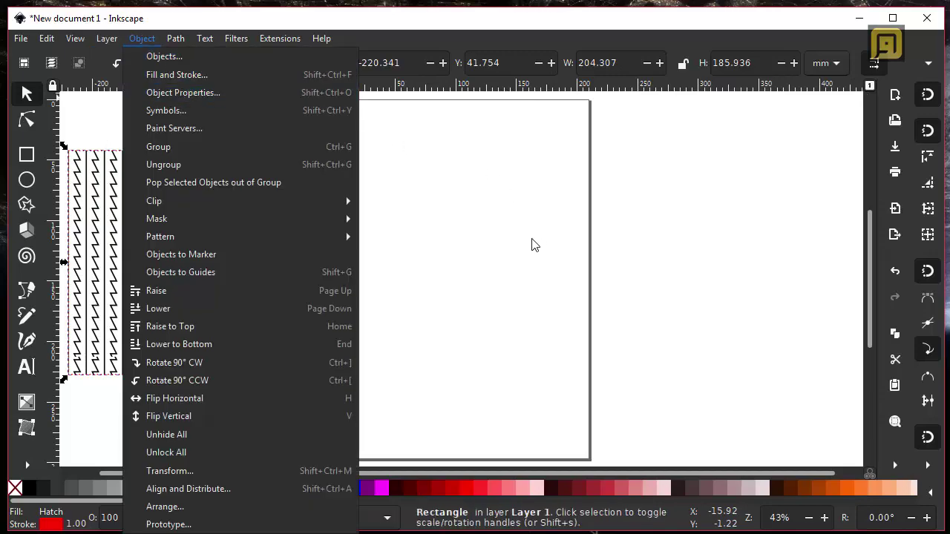
key(Escape)
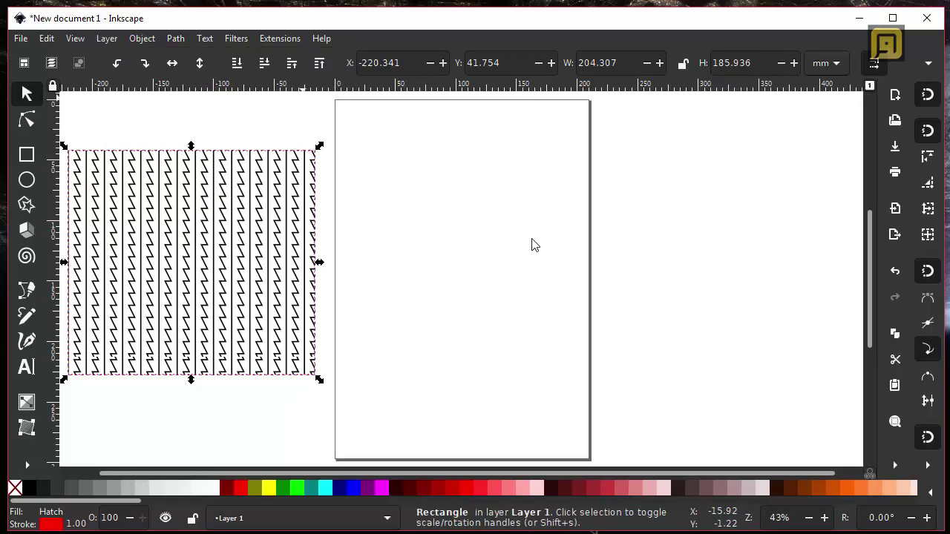
click(418, 200)
key(ctrl+a)
key(Delete)
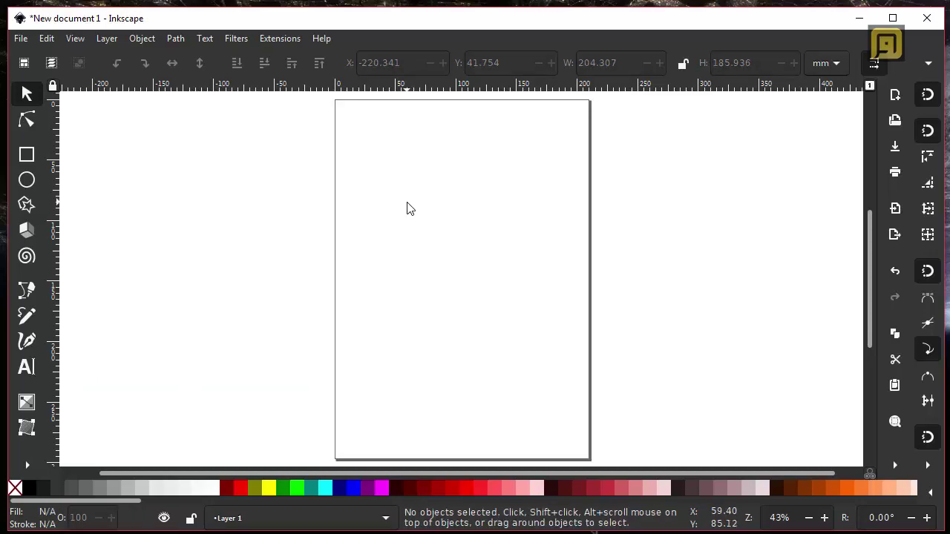